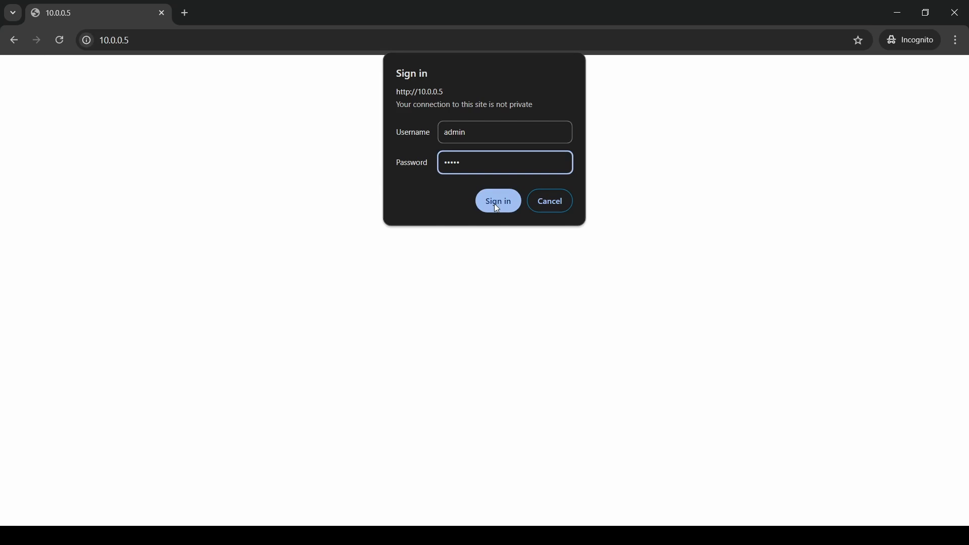
Sign in to the OBi200 web interface and open the Device Admin settings under System Management.
click(495, 205)
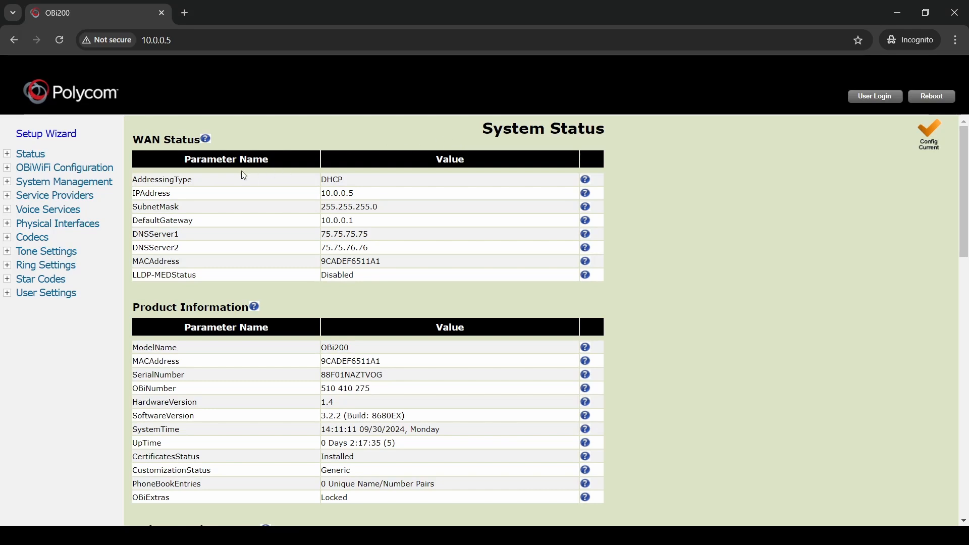
click(49, 182)
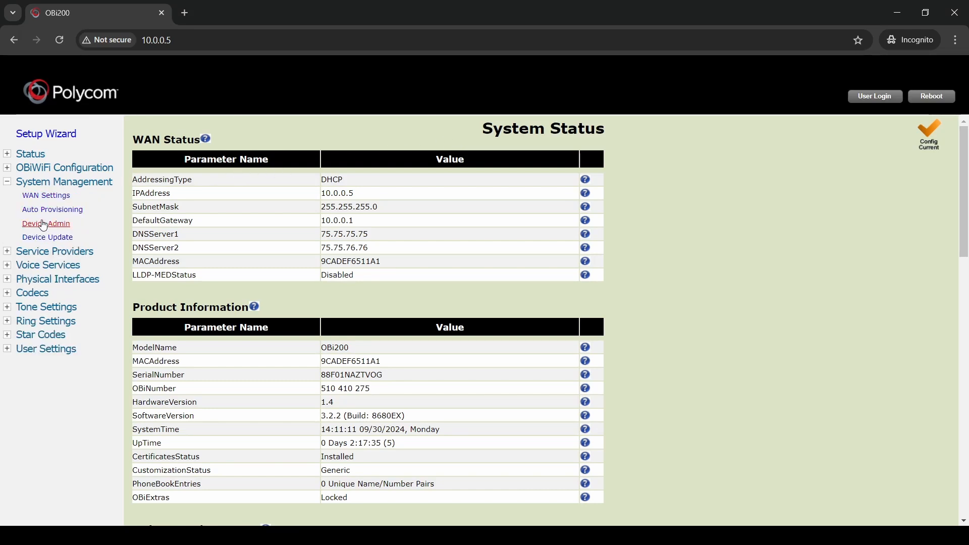
click(68, 223)
Take the web server's AdminPassword off its default and select the current password for replacement.
double_click(166, 193)
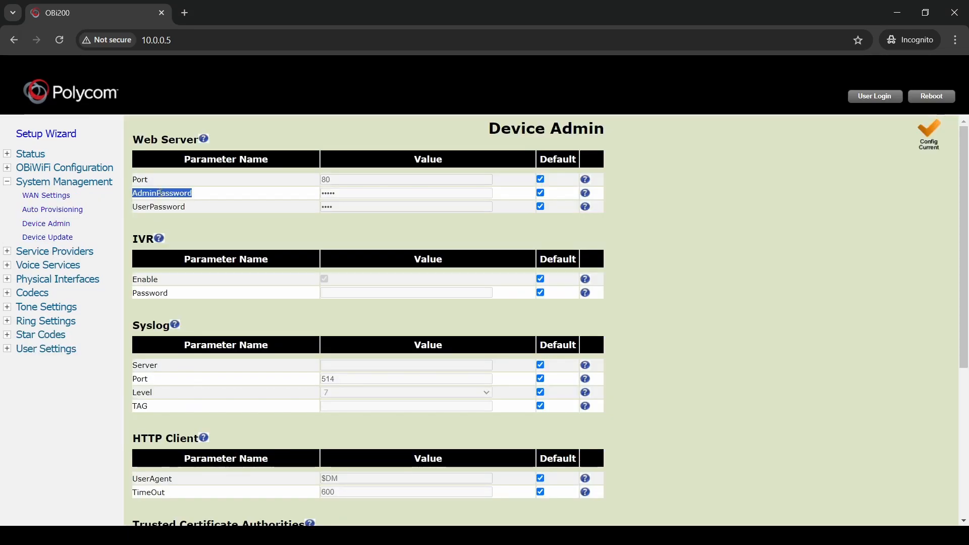
click(541, 193)
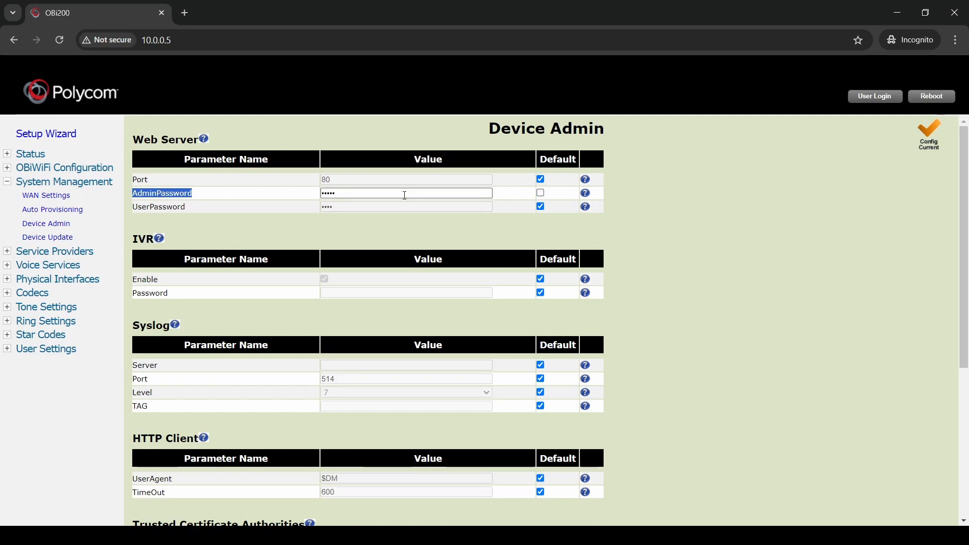
drag(405, 195, 315, 199)
scroll(418, 211, down, 5)
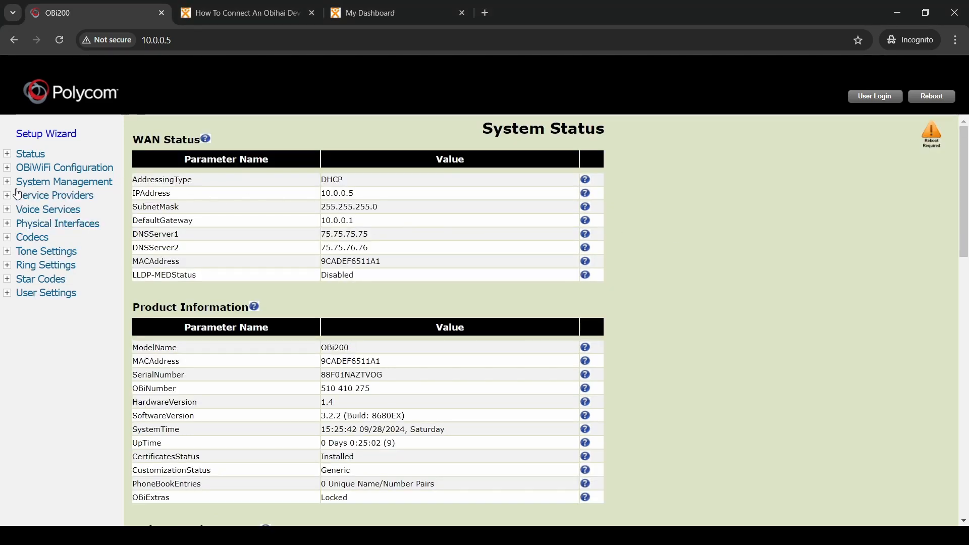
click(41, 197)
click(41, 214)
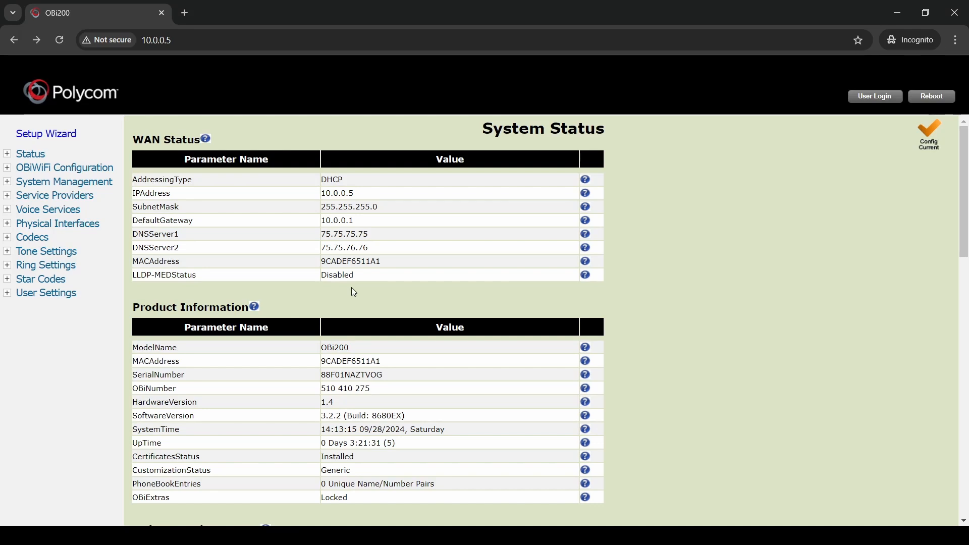
Go through the Auto Provisioning settings, including Auto Firmware Update and ITSP Provisioning, and submit the page.
click(46, 186)
click(49, 209)
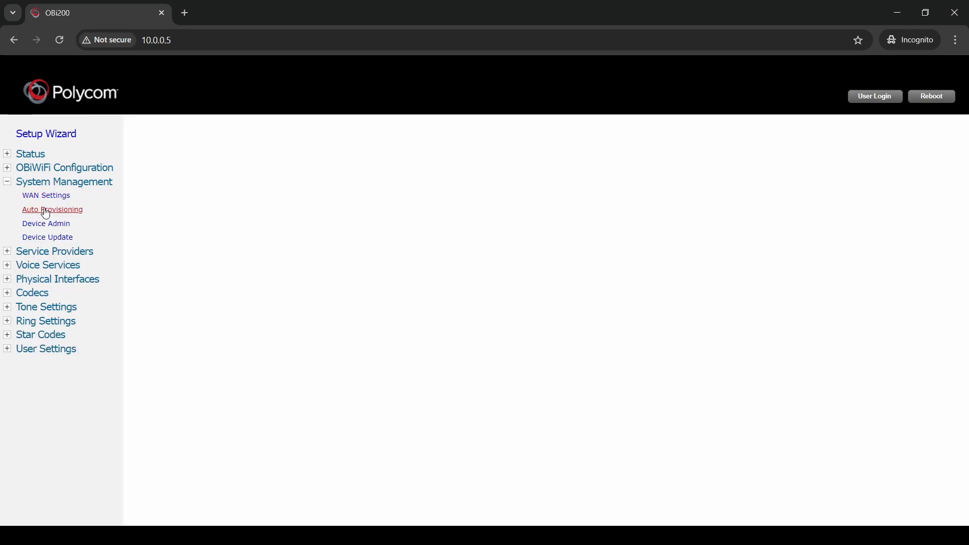
drag(164, 141, 240, 140)
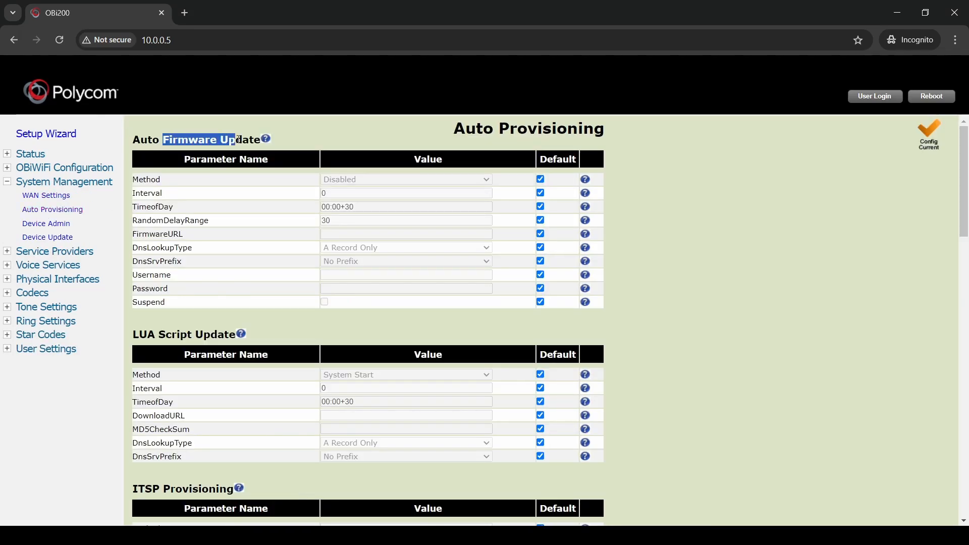
click(310, 178)
scroll(297, 221, down, 5)
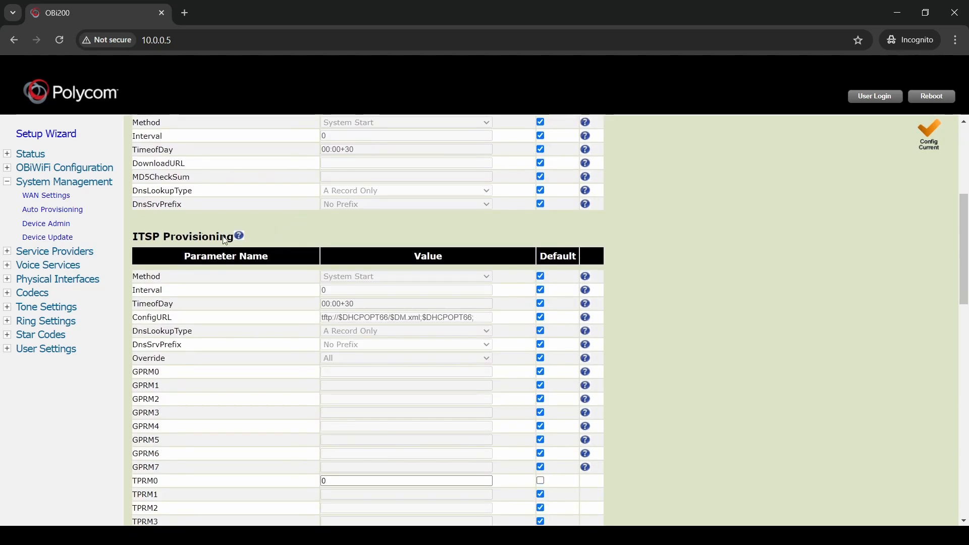
scroll(185, 243, down, 5)
scroll(185, 244, down, 2)
drag(132, 238, 279, 253)
click(281, 255)
scroll(347, 284, down, 10)
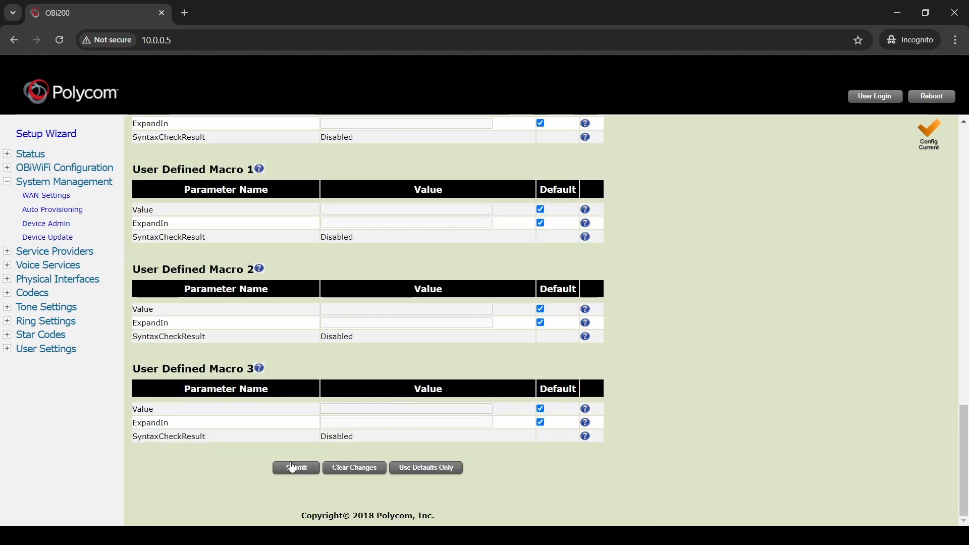
click(293, 466)
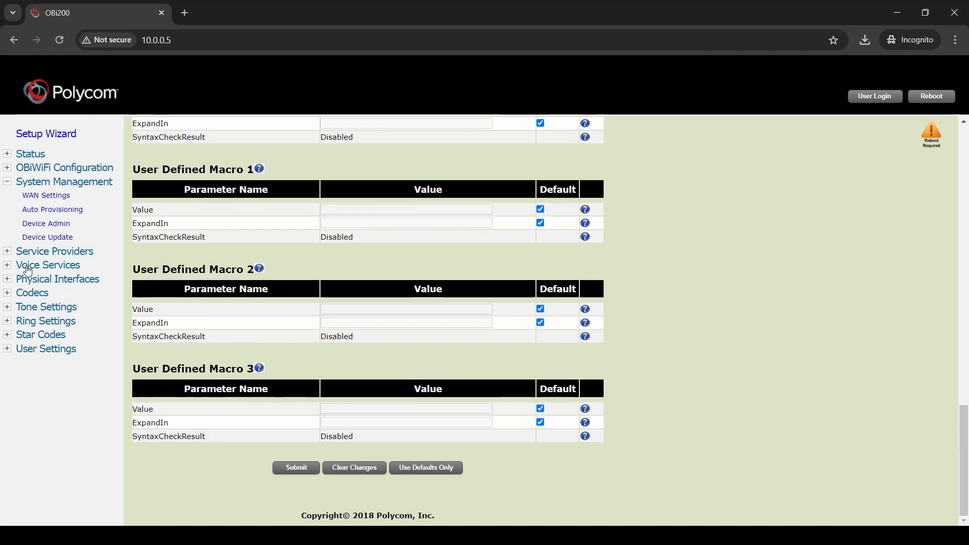
Disable the OBiTALK Service under Voice Services by overriding its default Enable setting, and submit the change.
click(28, 266)
click(30, 337)
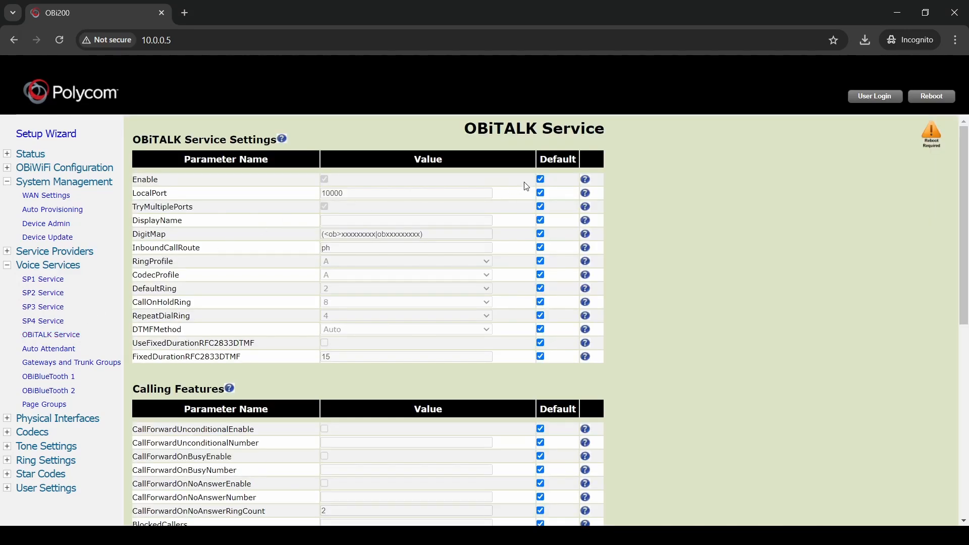
click(540, 181)
scroll(292, 232, down, 8)
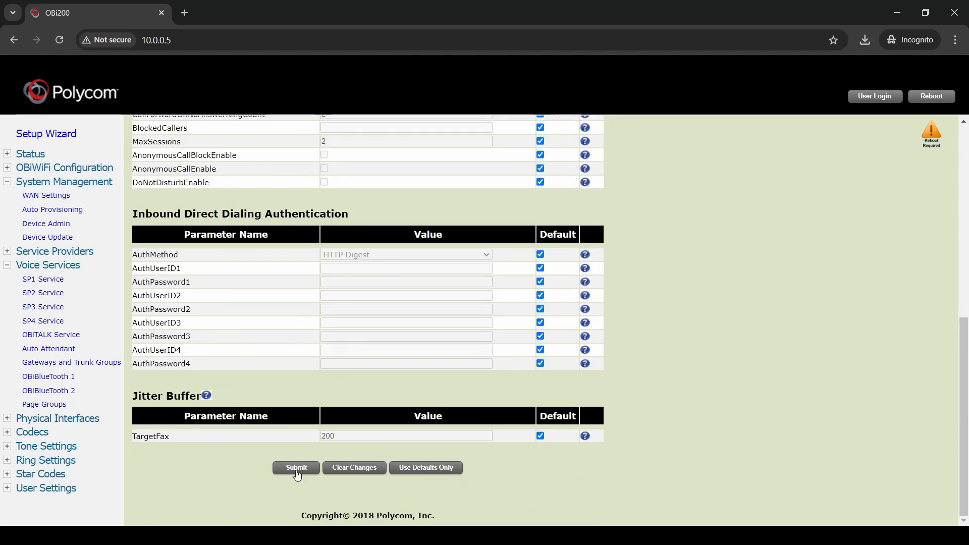
click(295, 469)
click(543, 121)
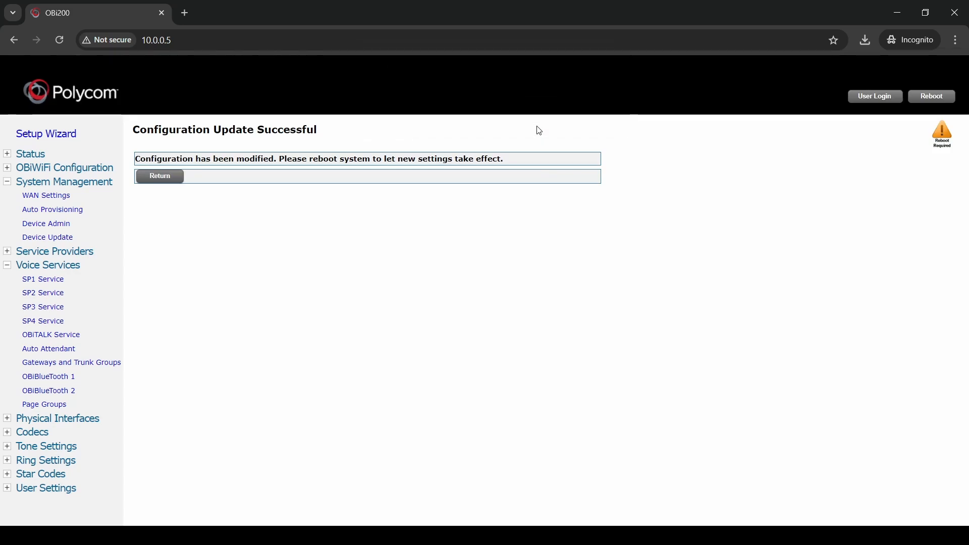
click(171, 182)
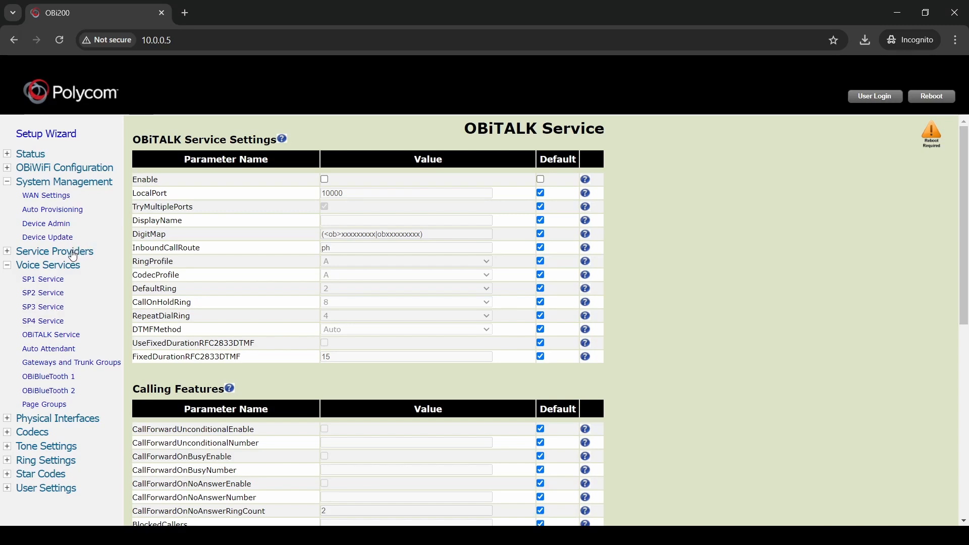
Open the General settings of ITSP Profile A and take DigitMap off its default.
click(71, 253)
click(65, 267)
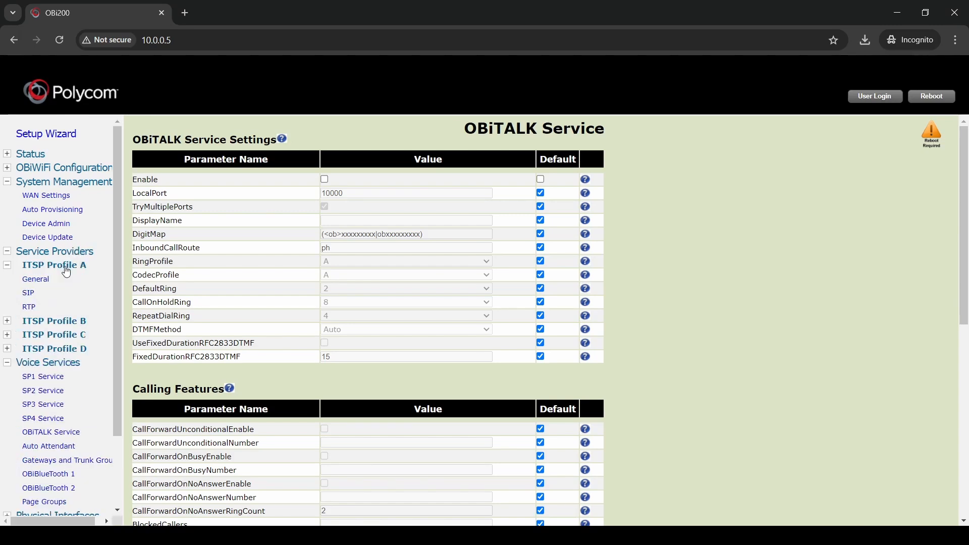
click(44, 282)
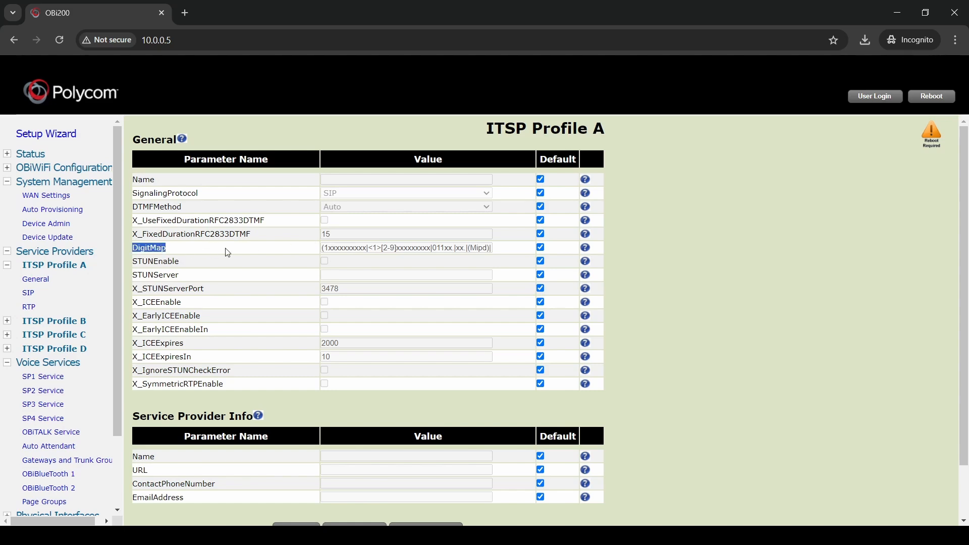
click(542, 249)
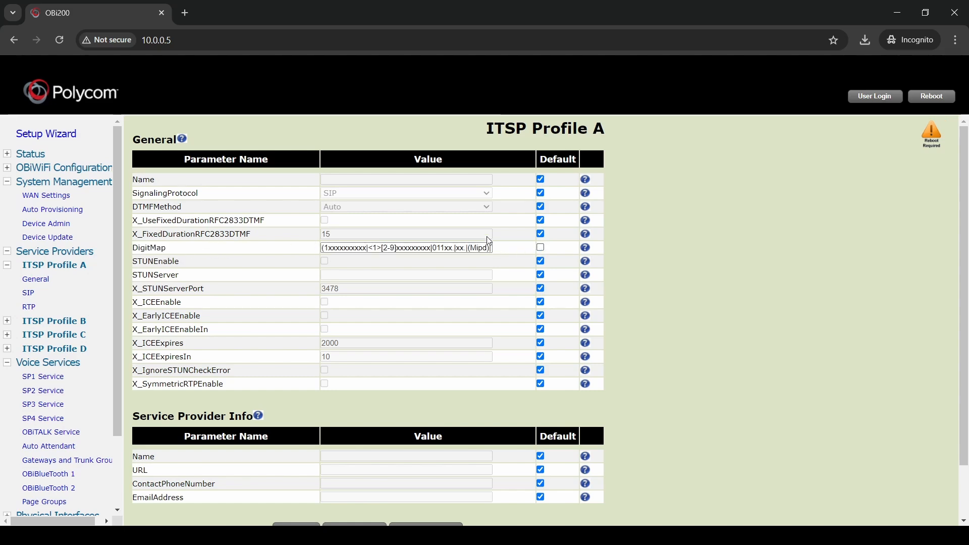
Open anveo.com/voice/configure-obihai-device-with-anveo-sip-credentials in a new tab and copy the DigitMap string from its ITSP Profile General instructions.
click(185, 14)
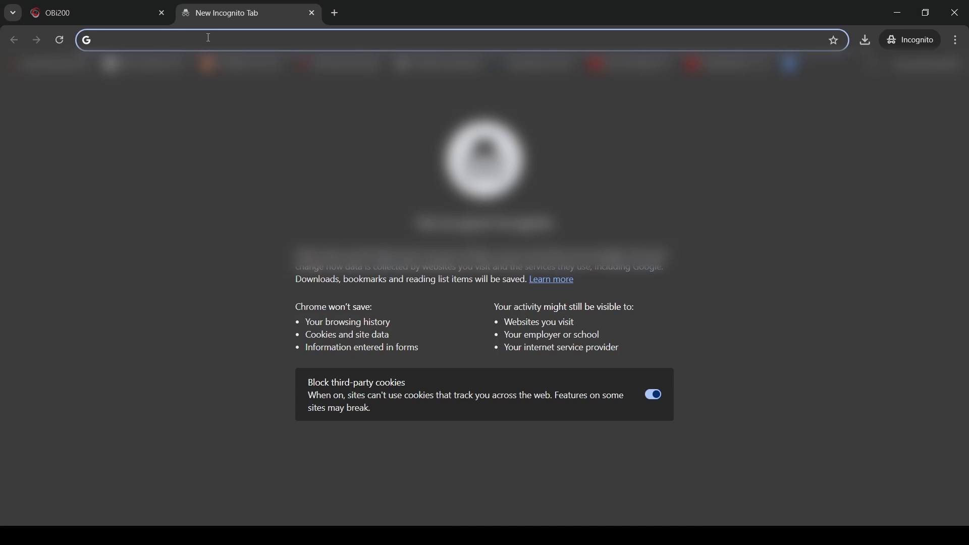
text(https://anveo.com/voice/configure-obihai-device-with-anveo-sip-credentials)
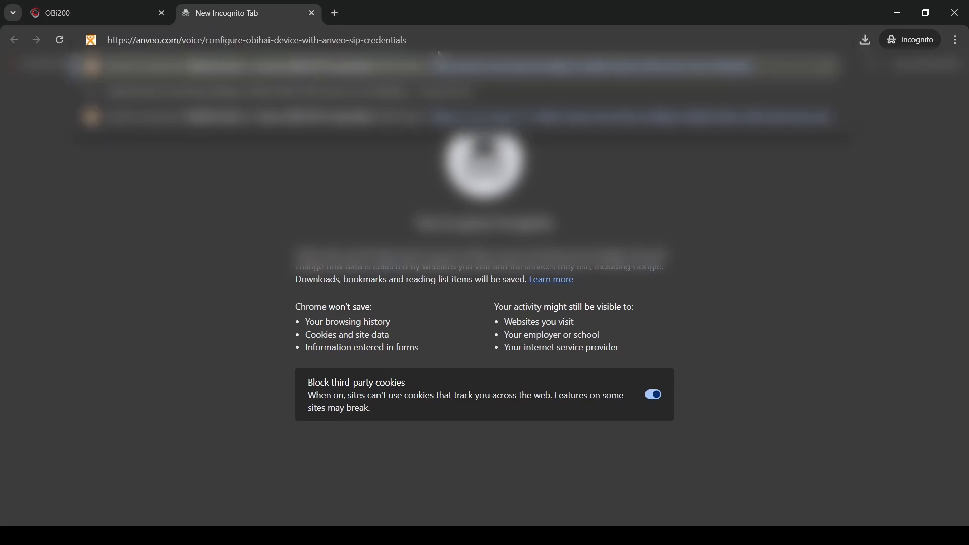
key(Return)
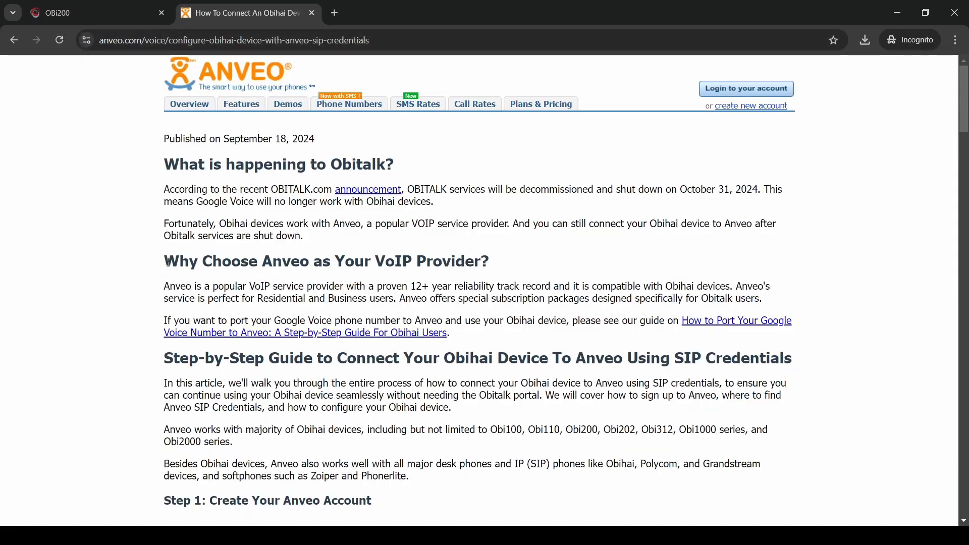
scroll(168, 261, down, 20)
scroll(157, 299, down, 12)
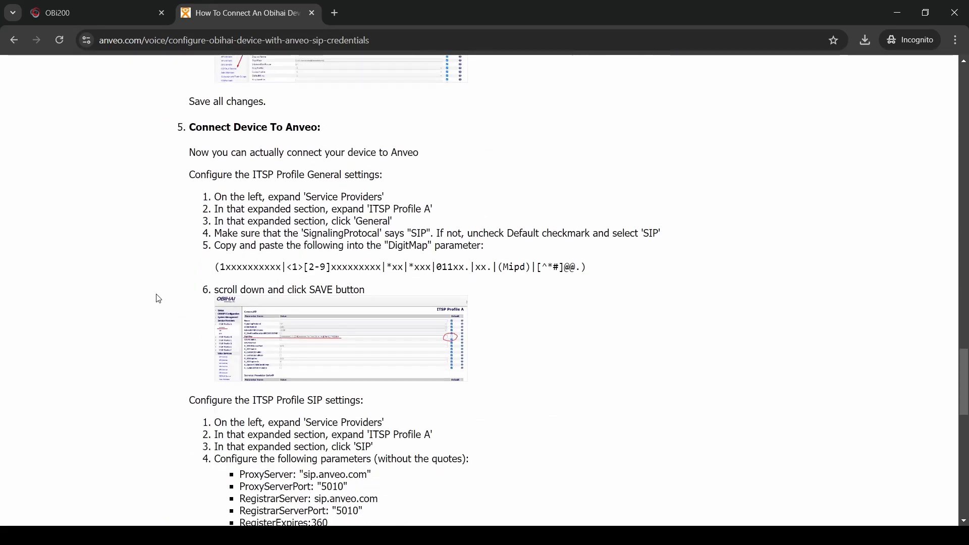
drag(214, 267, 591, 267)
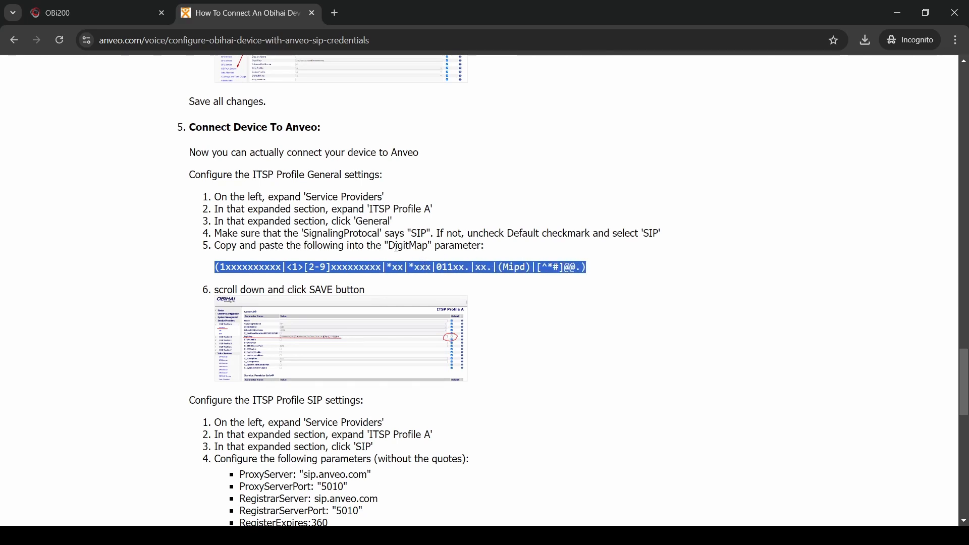
Set ITSP Profile A's DigitMap to (1xxxxxxxxxx|<1>[2-9]xxxxxxxxx|*xx|*xxx|011xx.|xx.|(Mipd)|[^*#]@@.) and submit the changes.
click(111, 20)
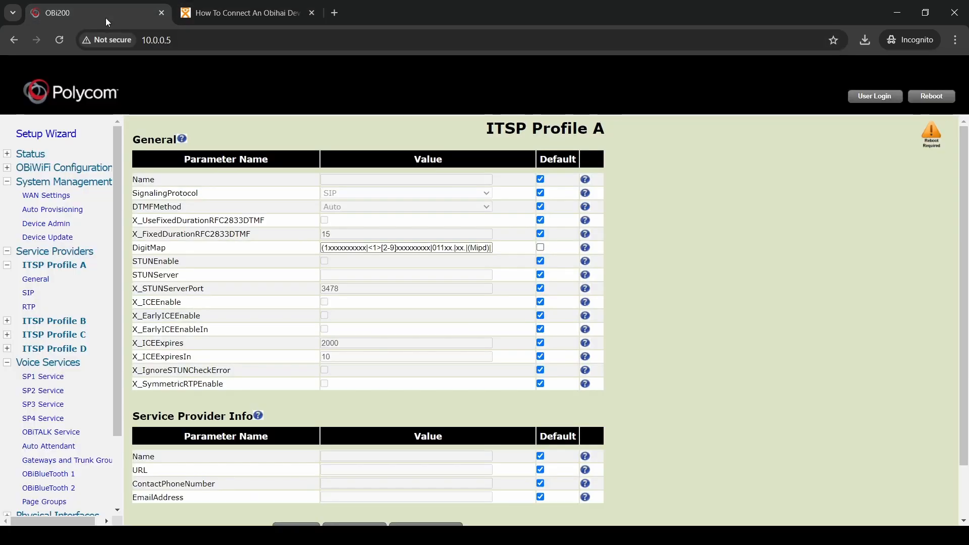
triple_click(368, 247)
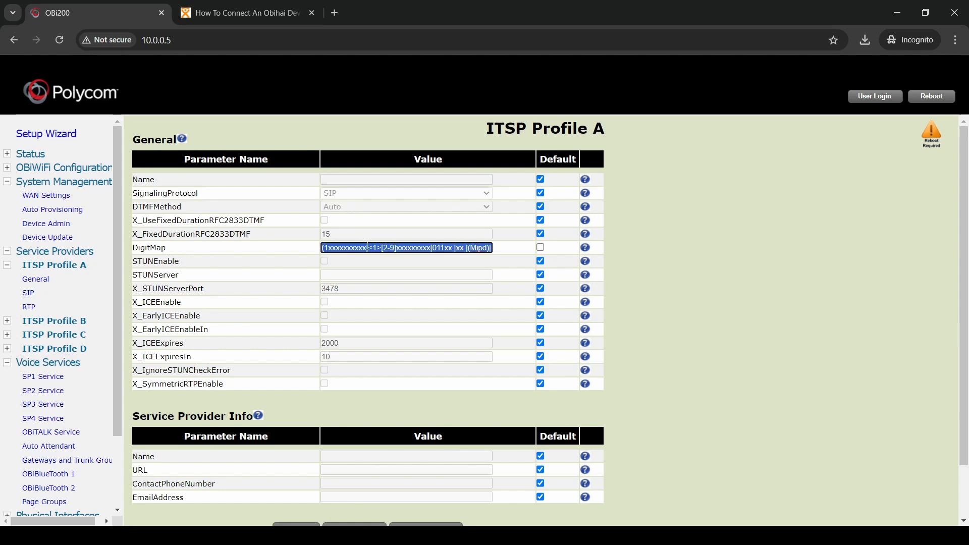
key(BackSpace)
key(ctrl+v)
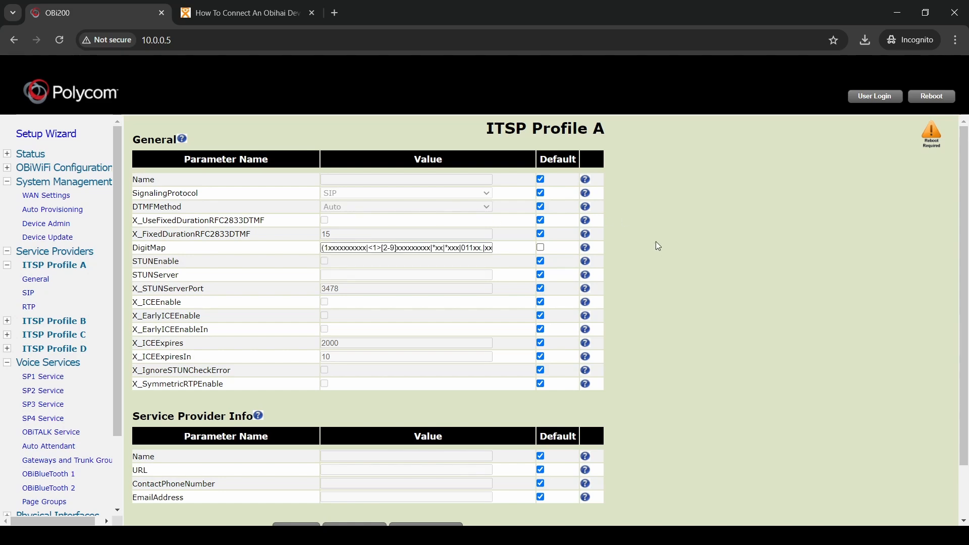
scroll(399, 288, down, 3)
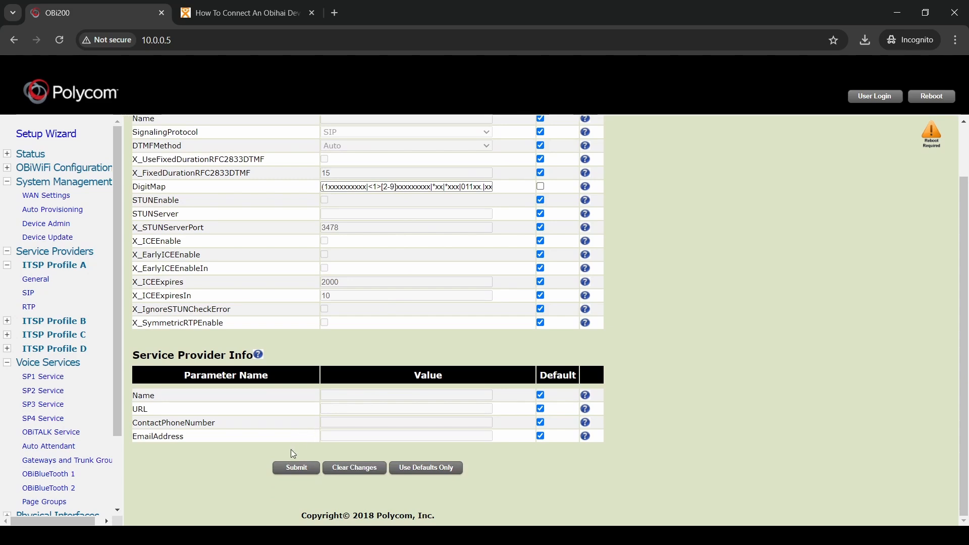
click(297, 467)
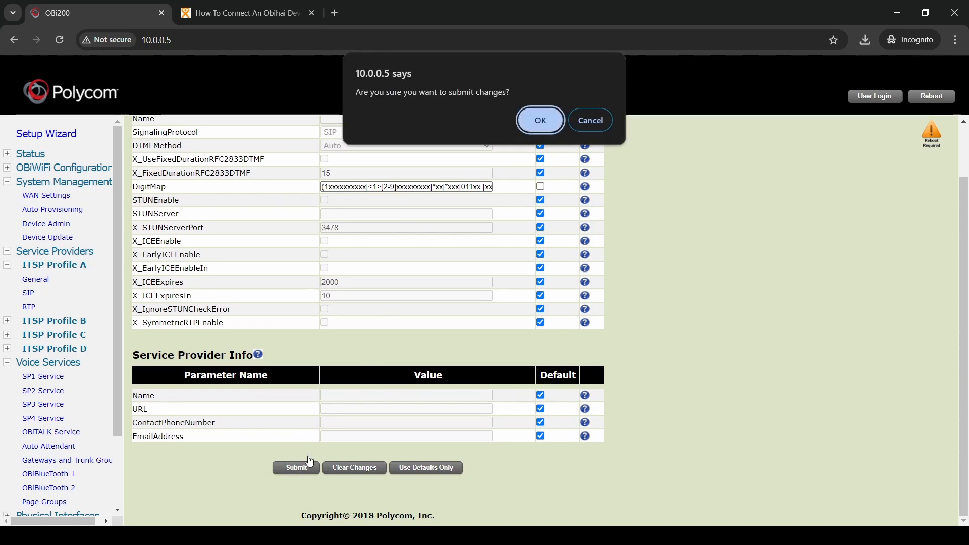
click(540, 119)
click(172, 178)
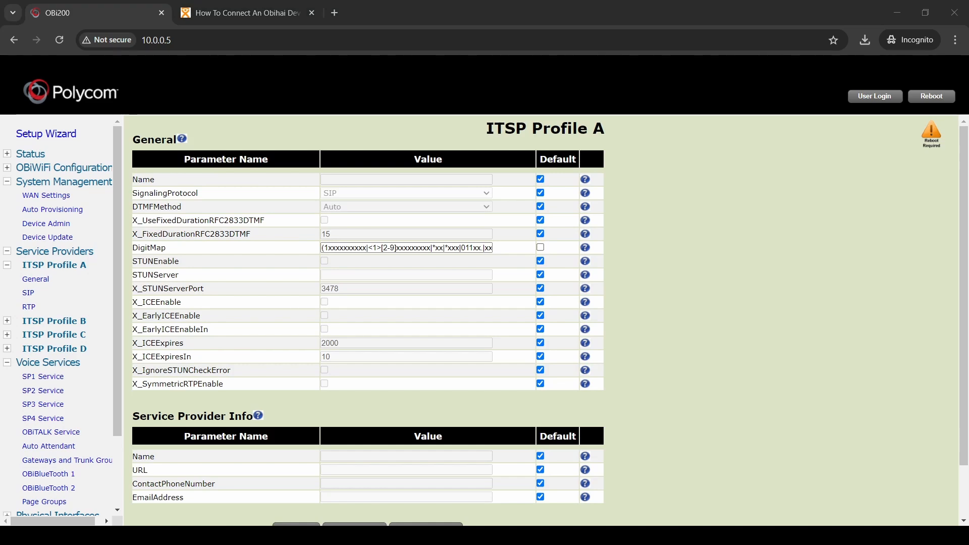
click(231, 139)
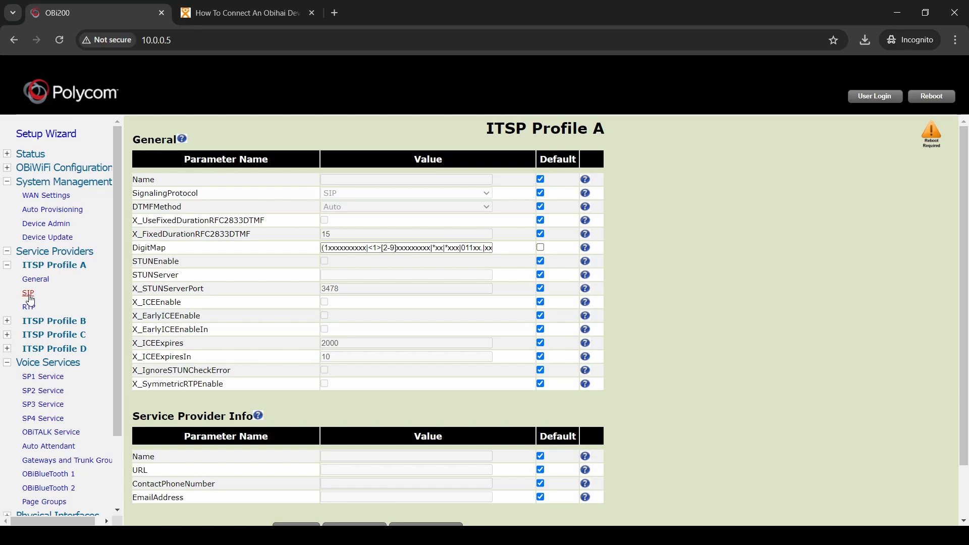
In ITSP Profile A's SIP settings, override the defaults with ProxyServer sip.anveo.com and ProxyServerPort 5010.
click(30, 296)
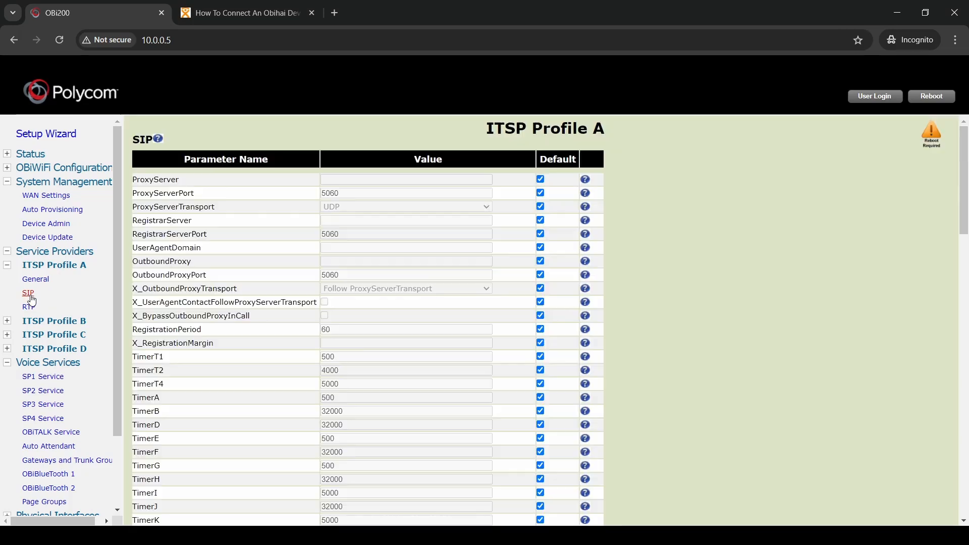
click(540, 180)
click(423, 180)
click(350, 181)
text(sip.anveo.com)
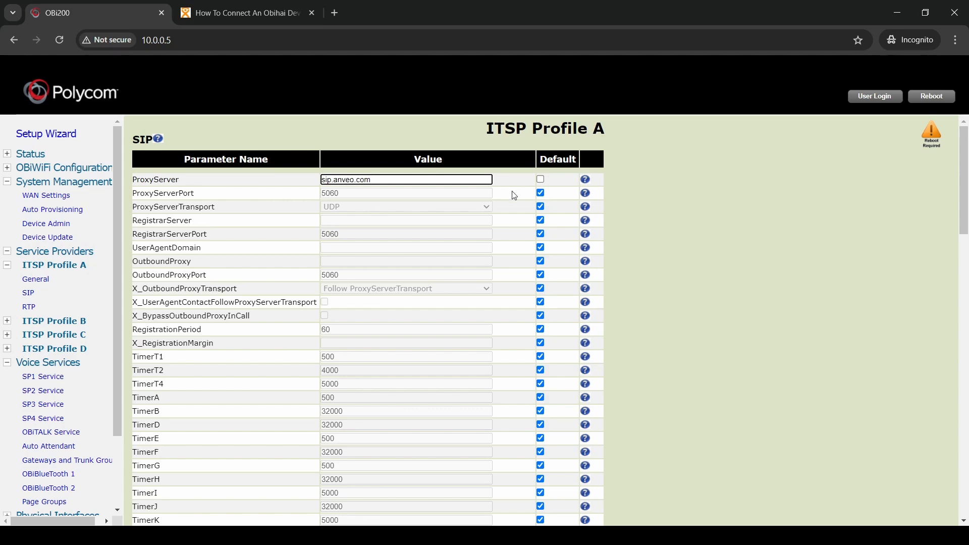
click(541, 193)
click(389, 192)
double_click(363, 193)
text(5010)
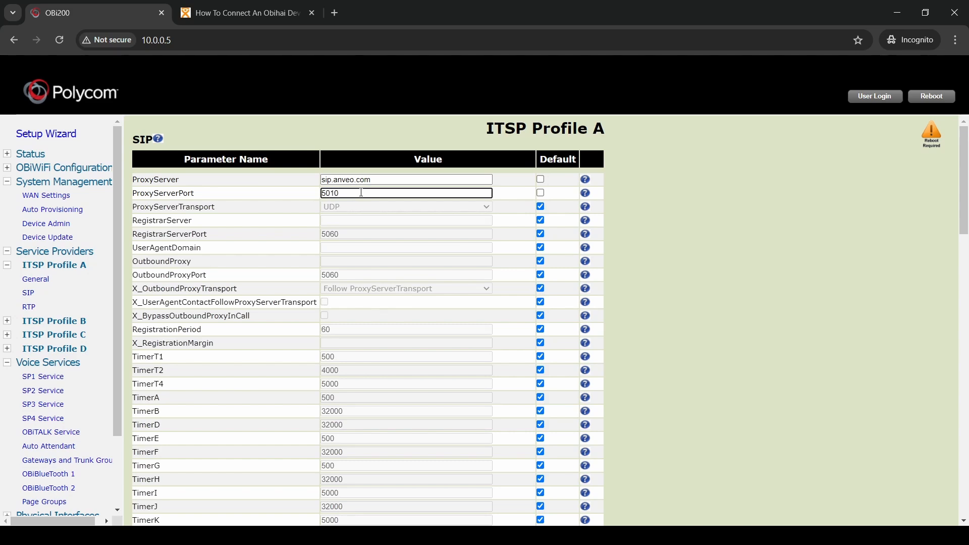
Override the SIP registrar defaults with RegistrarServer sip.anveo.com and RegistrarServerPort 5010.
click(541, 220)
click(438, 223)
click(435, 222)
text(sip.anveo.com)
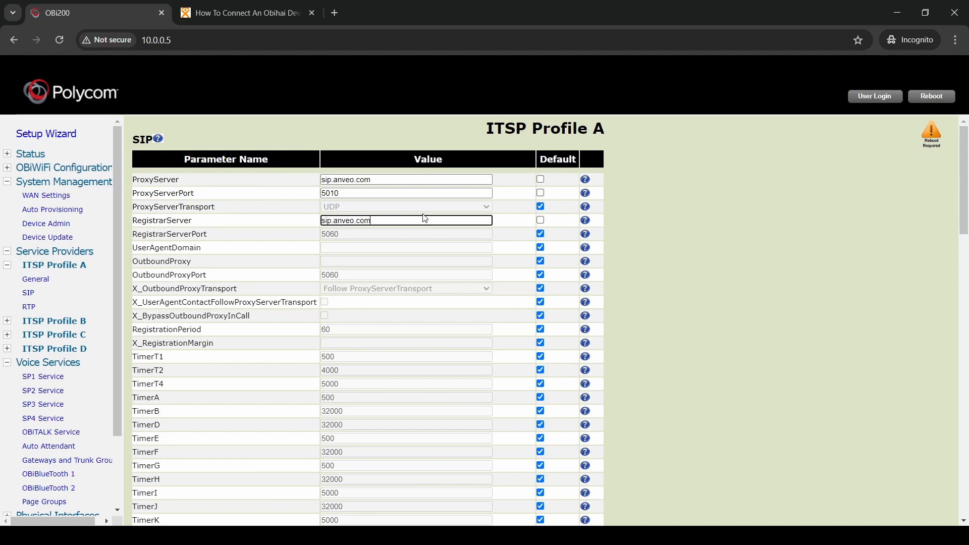
click(541, 235)
double_click(414, 235)
text(5010)
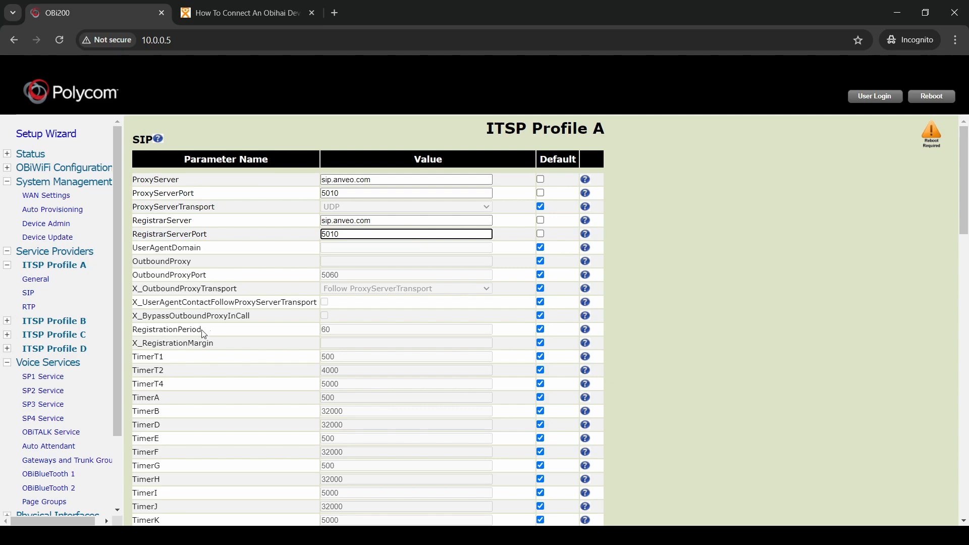
Override the RegistrationPeriod default in ITSP Profile A's SIP settings and set it to 360.
double_click(184, 330)
click(235, 332)
click(540, 329)
double_click(419, 330)
text(360)
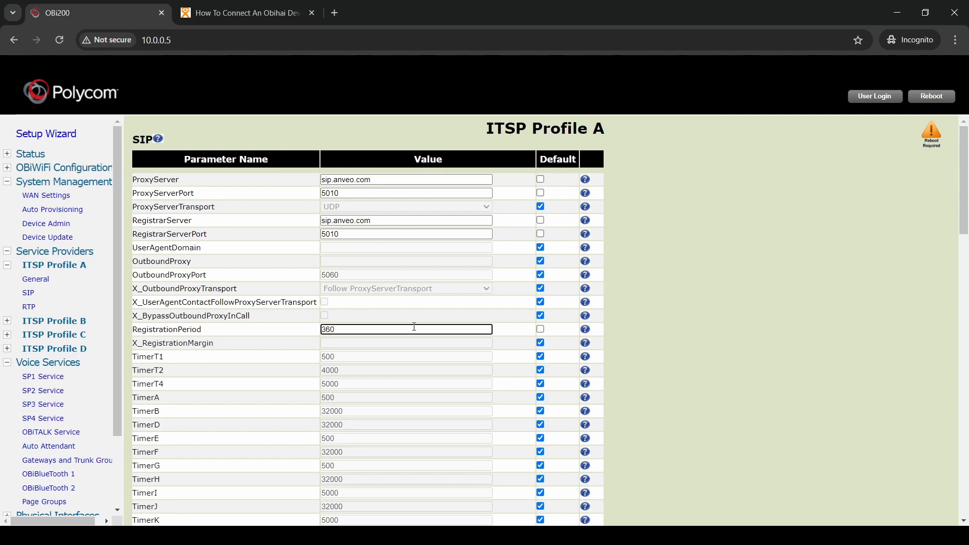
Override the RegisterExpires default in ITSP Profile A's SIP settings and set it to 360.
scroll(259, 345, down, 4)
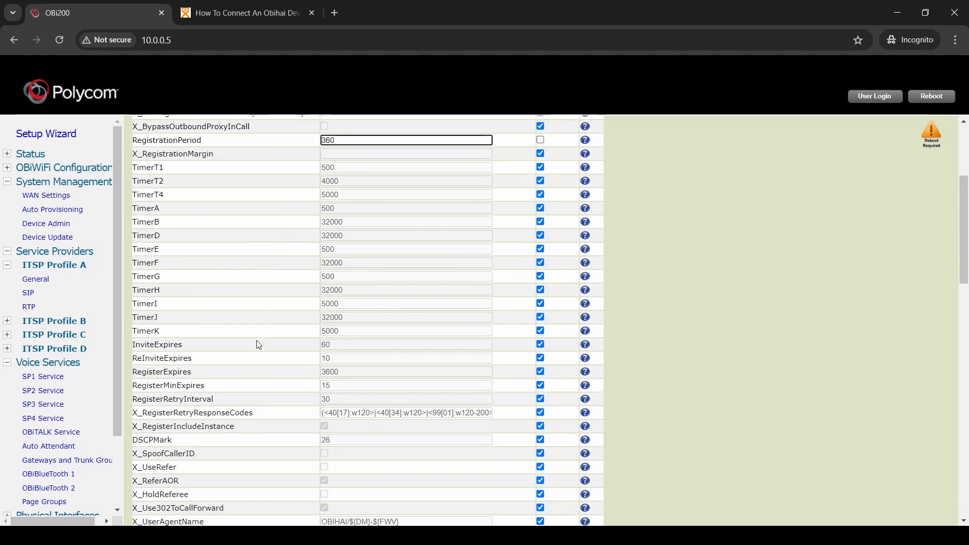
scroll(259, 345, down, 1)
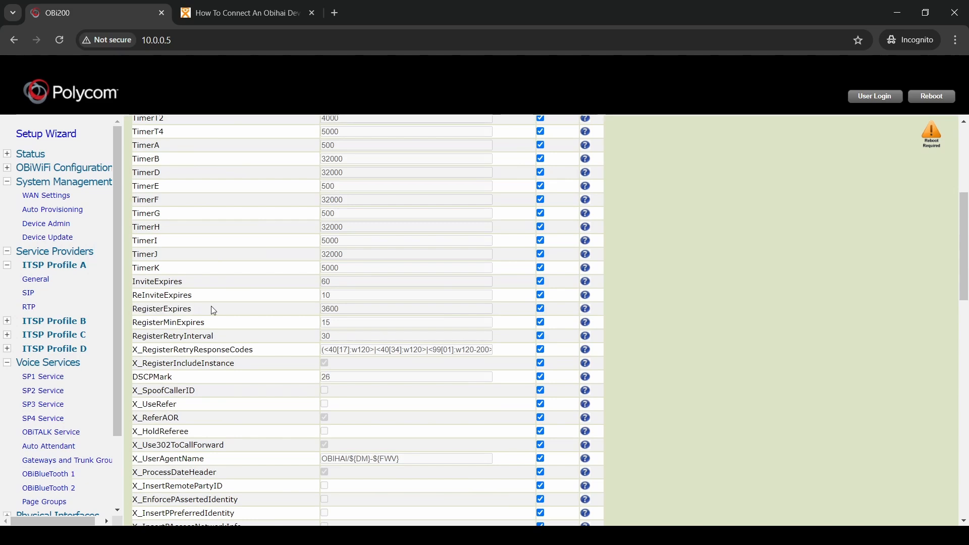
click(420, 308)
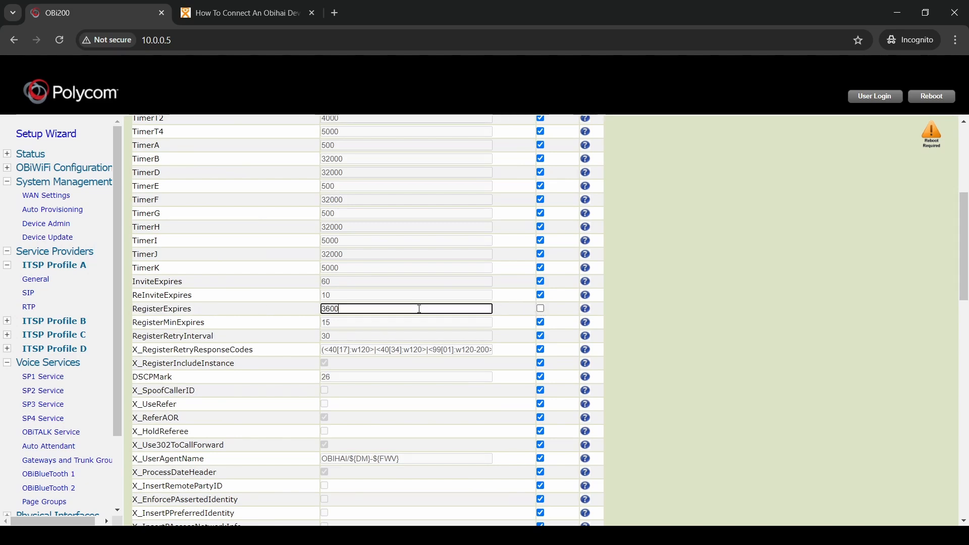
key(BackSpace)
key(BackSpace)
key(BackSpace)
key(BackSpace)
text(360)
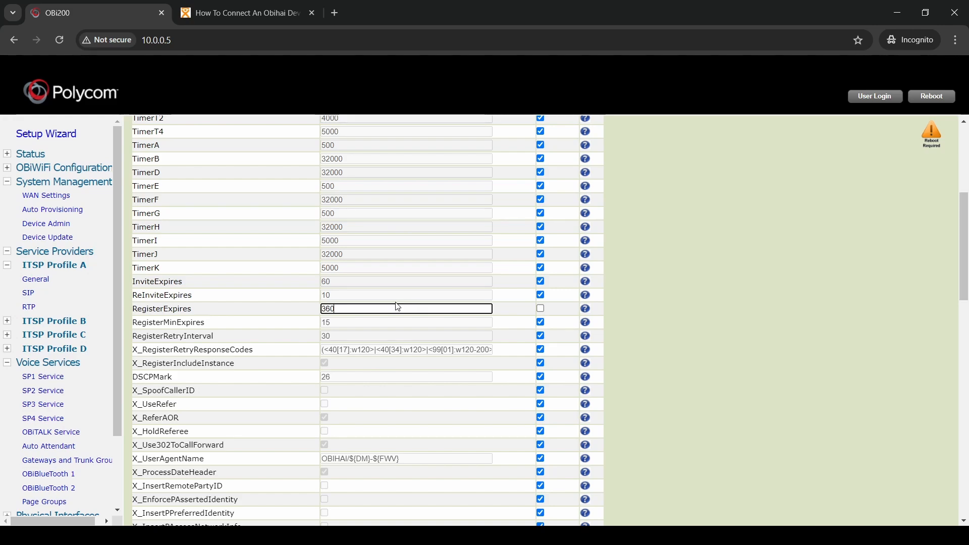
click(296, 314)
Submit the ITSP Profile A SIP changes, confirm them and return to the parameter list.
scroll(294, 315, down, 8)
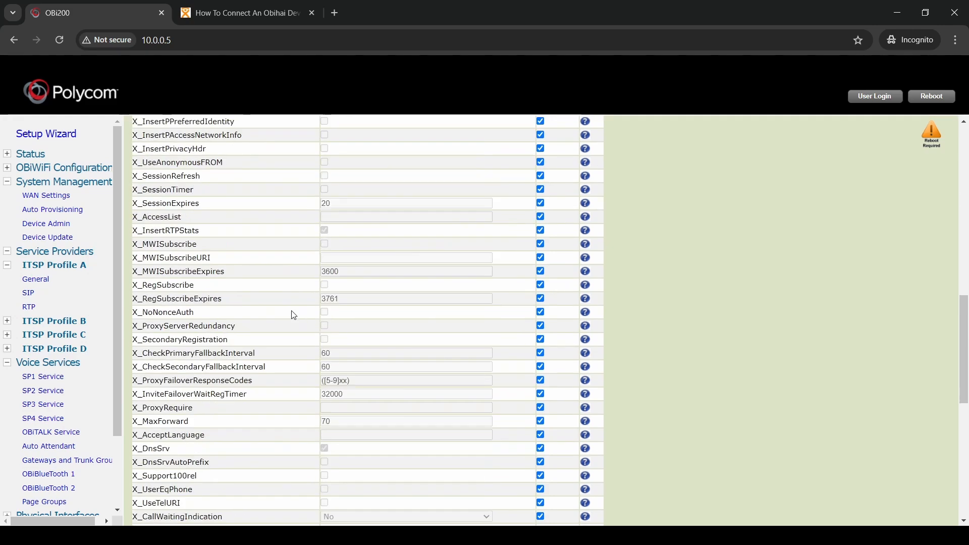
scroll(294, 316, down, 8)
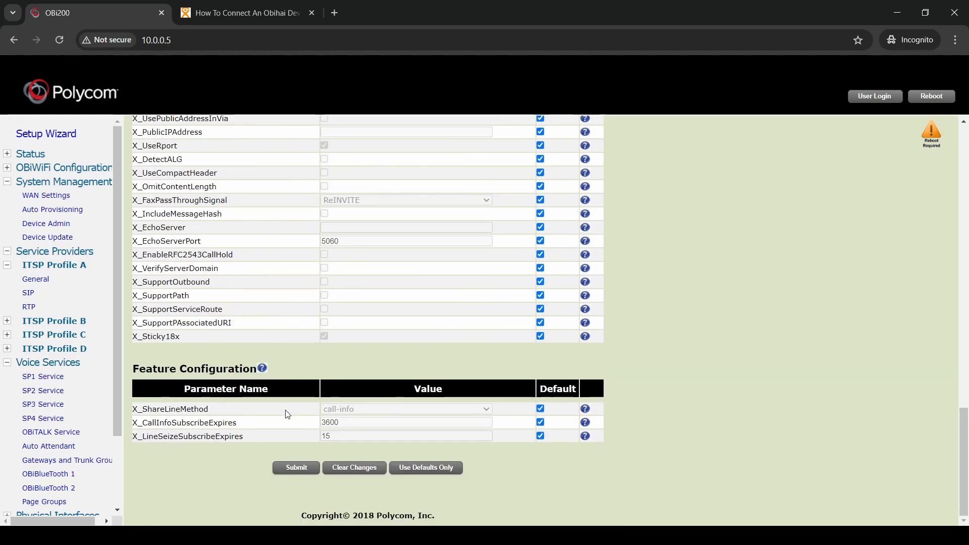
click(296, 469)
click(532, 126)
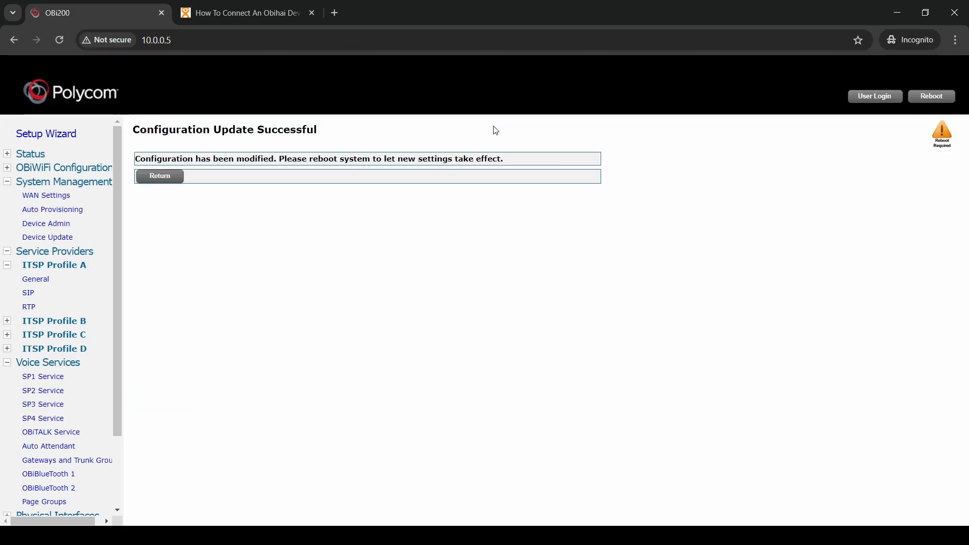
click(158, 177)
scroll(158, 180, down, 7)
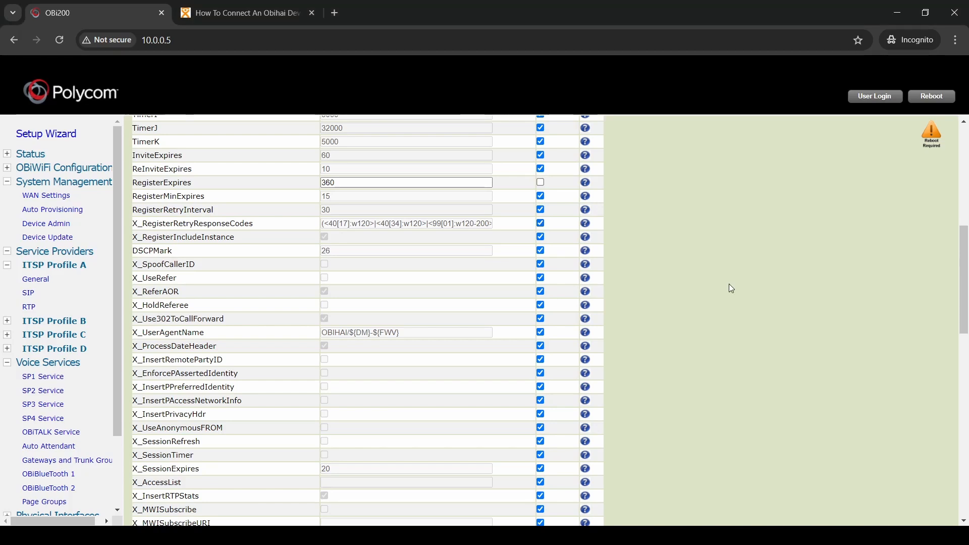
click(337, 12)
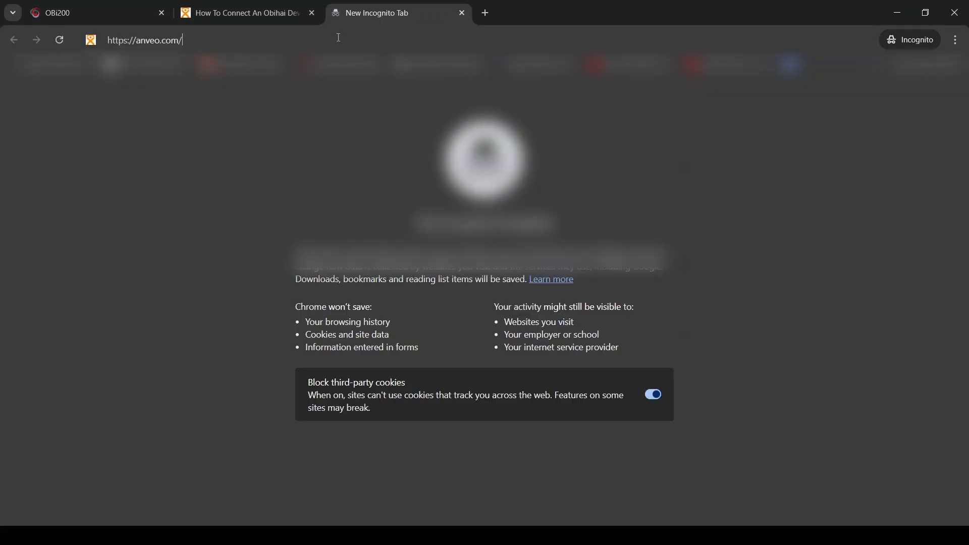
text(https://anveo.com/)
key(Return)
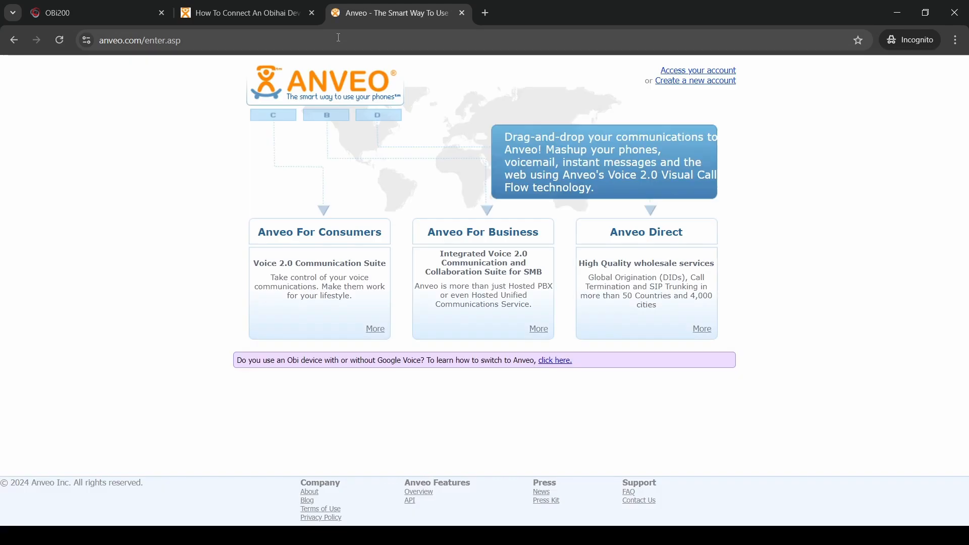
click(684, 71)
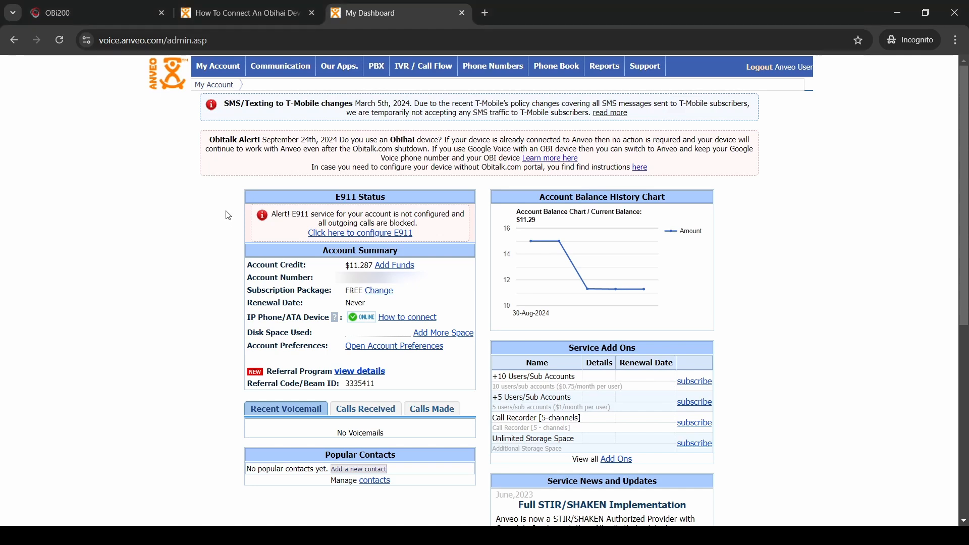
mouse_move(215, 65)
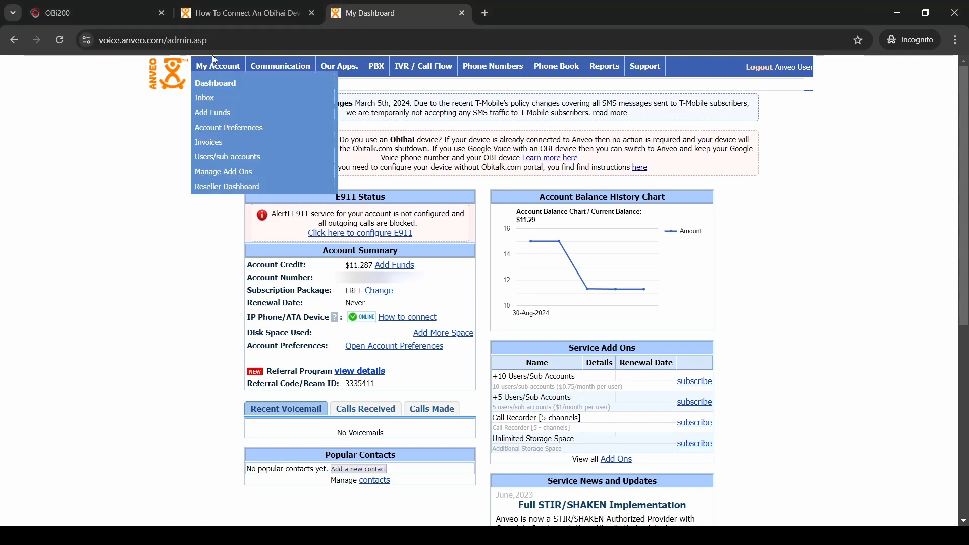
click(220, 129)
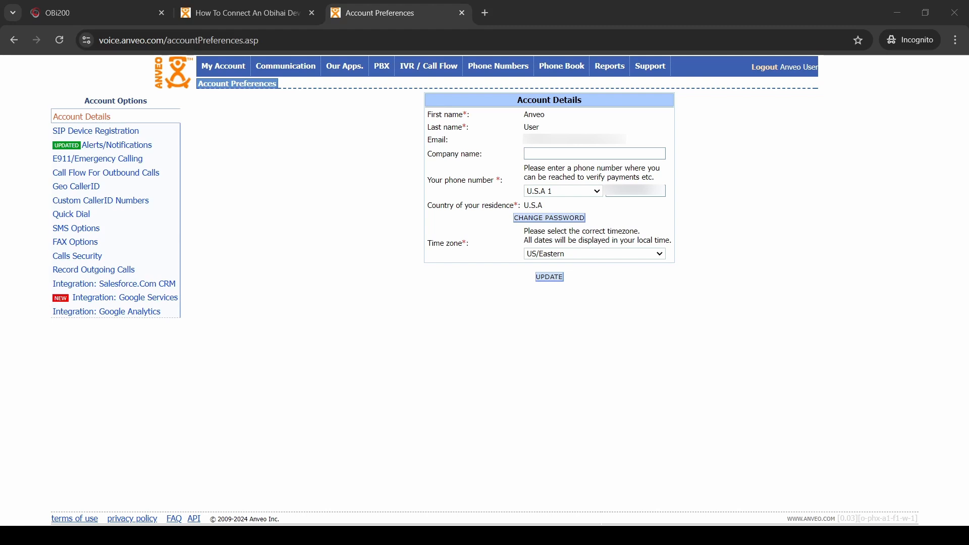
click(107, 133)
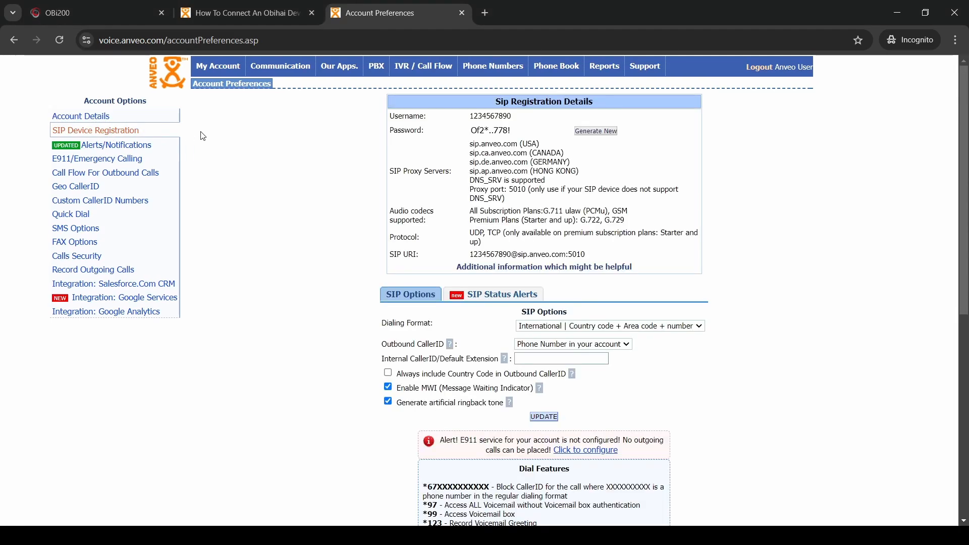
double_click(480, 113)
triple_click(479, 131)
click(454, 134)
Back on the OBi200 page, open SP1 Service and override the defaults for AuthUserName and AuthPassword under SIP Credentials.
click(87, 14)
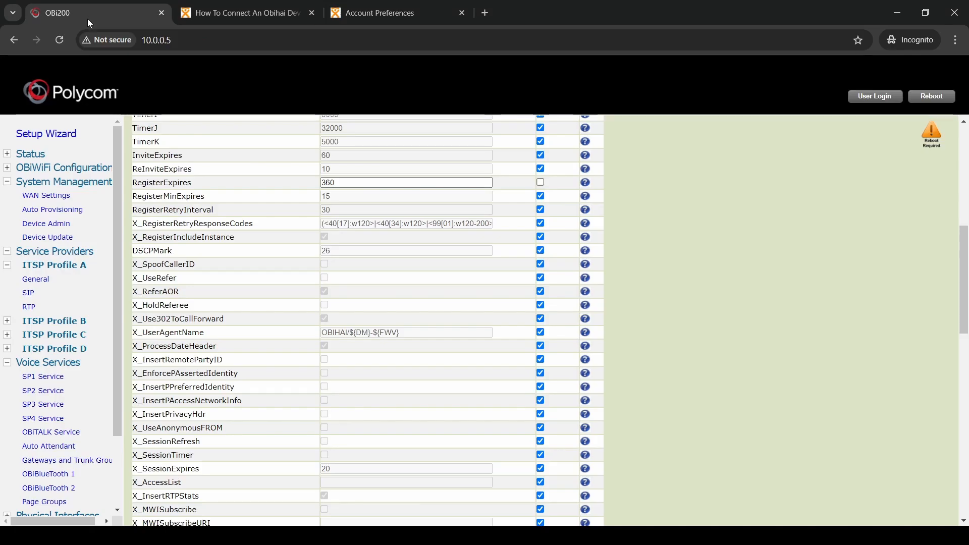
click(40, 363)
click(40, 363)
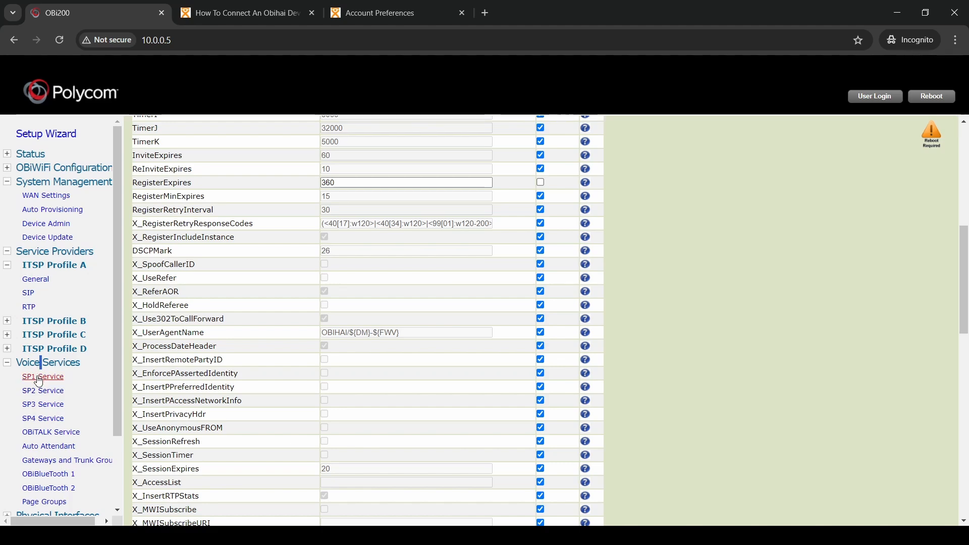
click(40, 382)
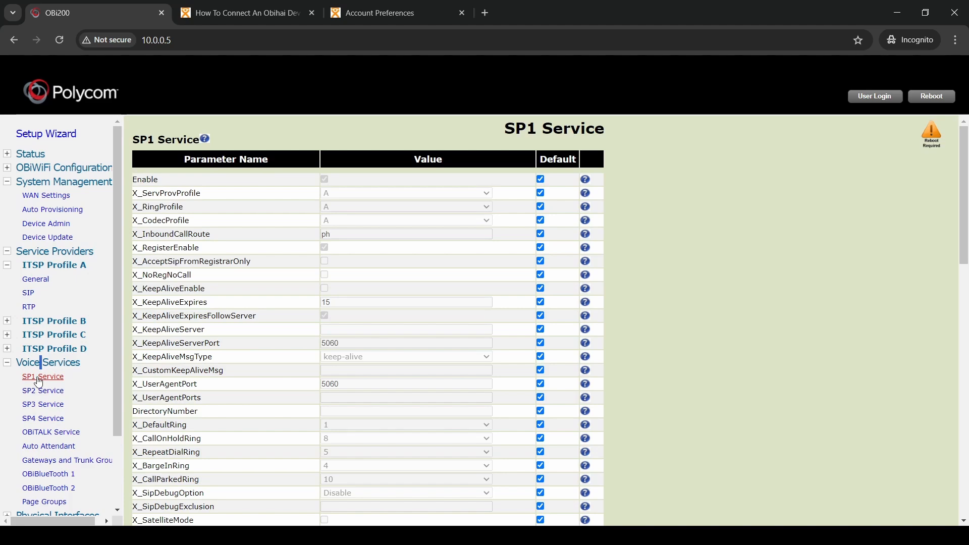
scroll(254, 295, down, 6)
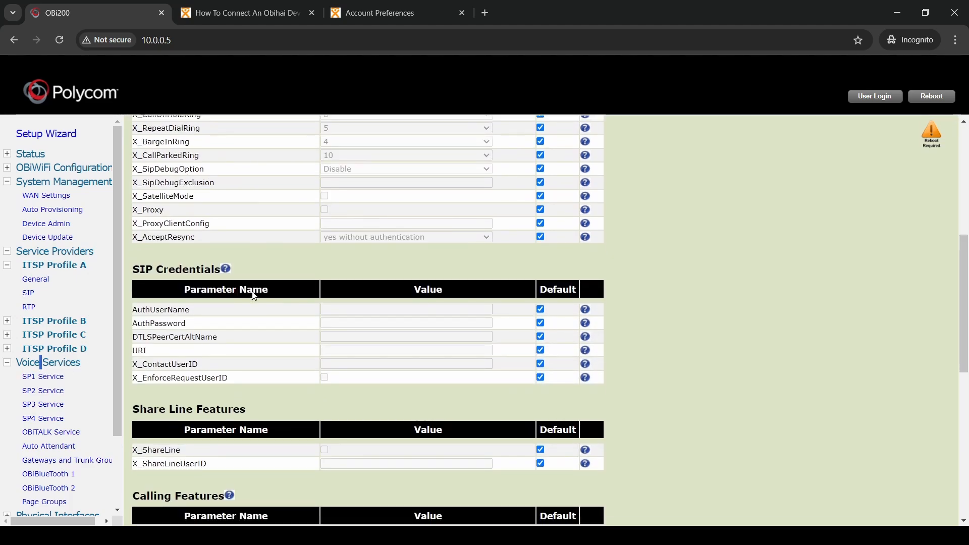
scroll(254, 296, down, 1)
triple_click(163, 216)
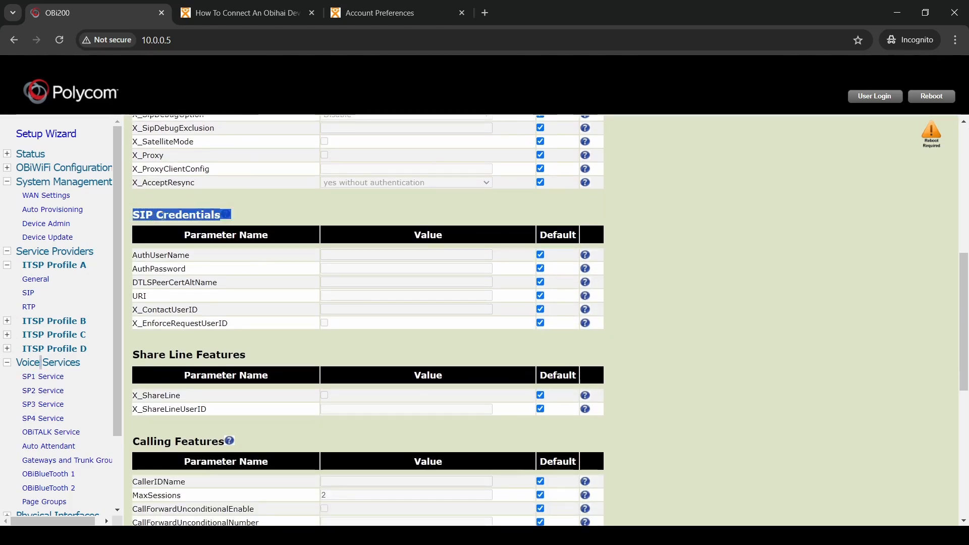
click(312, 215)
click(541, 255)
click(540, 268)
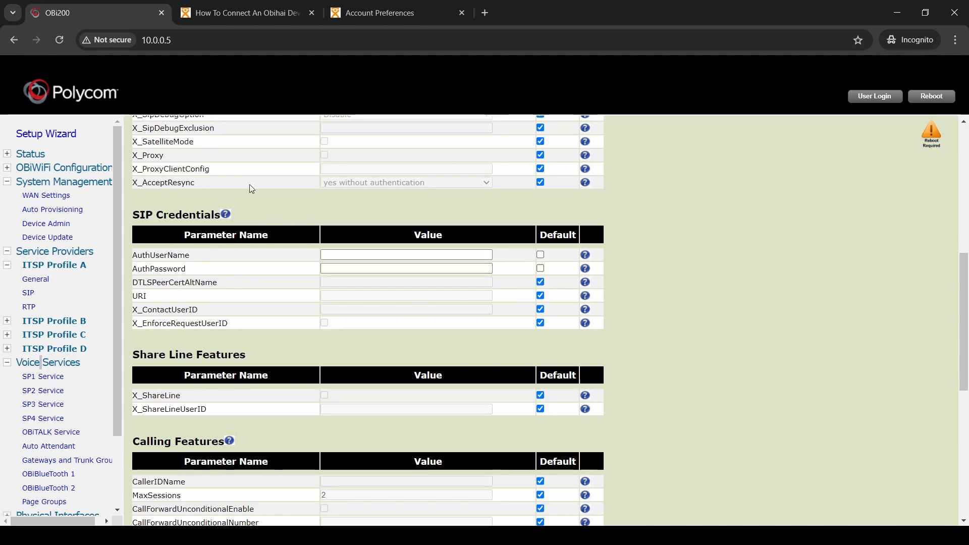
Copy the SIP username from Anveo's registration details into SP1 Service's AuthUserName.
click(361, 20)
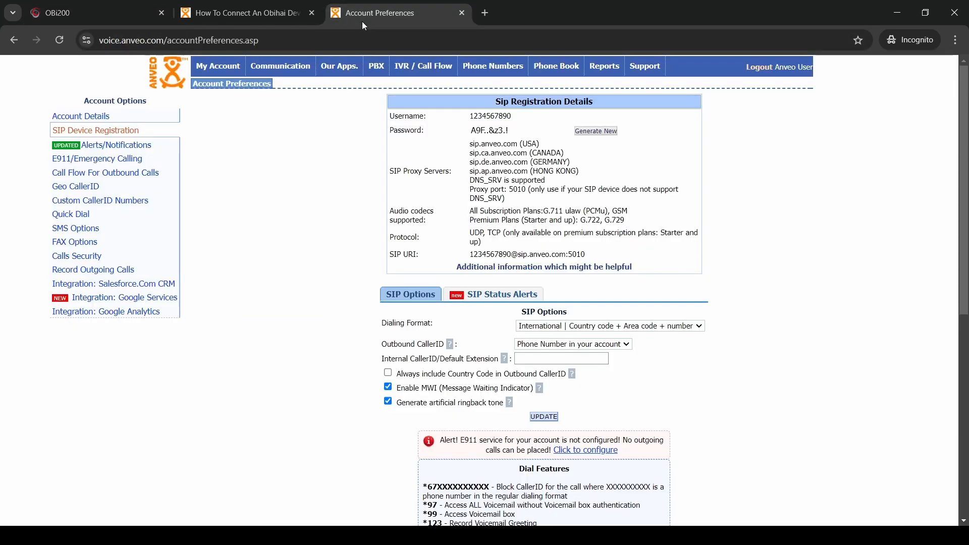
double_click(480, 118)
key(ctrl+c)
click(101, 15)
click(355, 254)
key(ctrl+v)
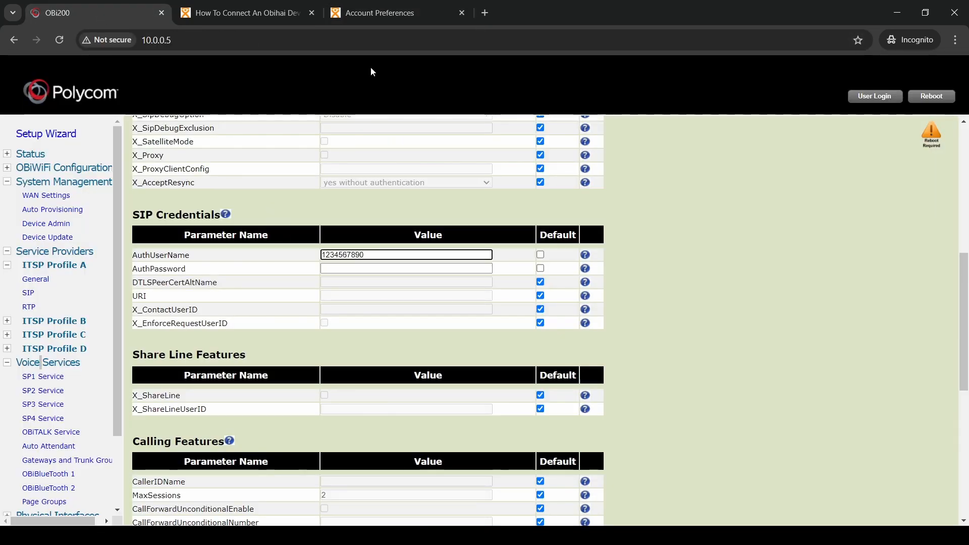
Copy the SIP password from Anveo's registration details into SP1 Service's AuthPassword.
click(373, 12)
click(448, 149)
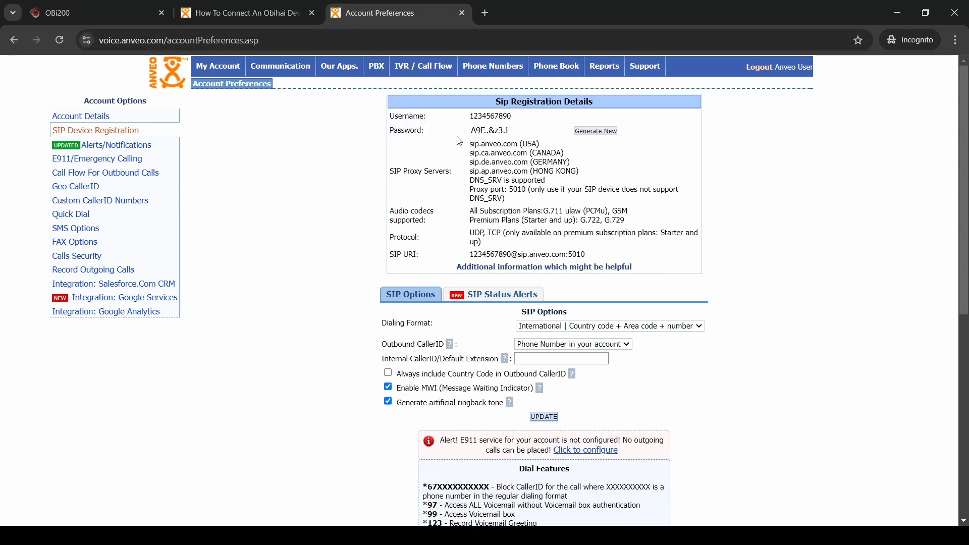
click(487, 130)
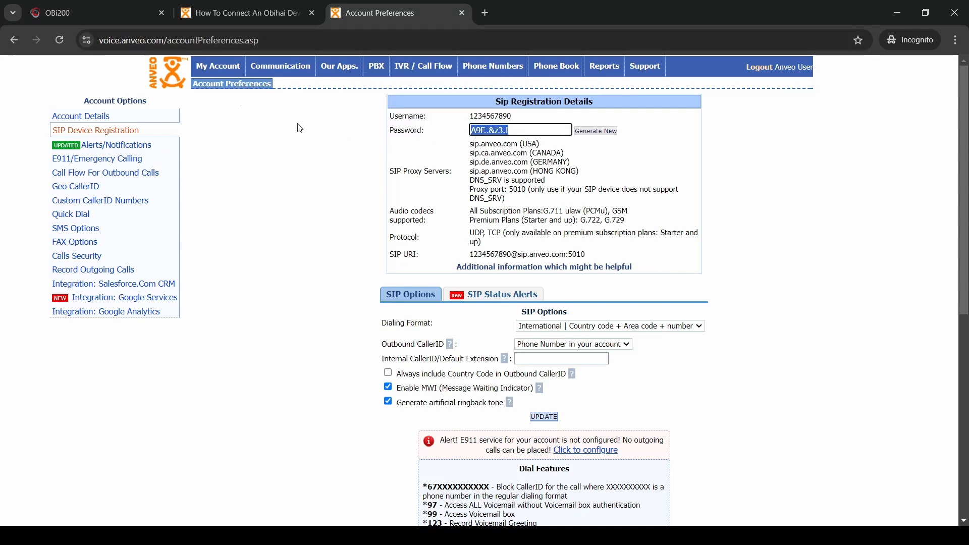
click(101, 13)
click(337, 268)
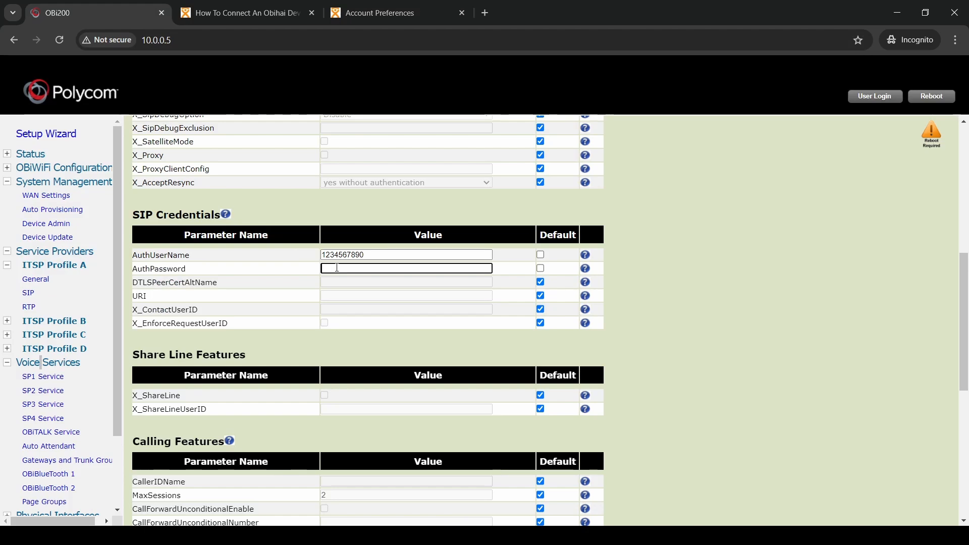
key(ctrl+v)
click(656, 266)
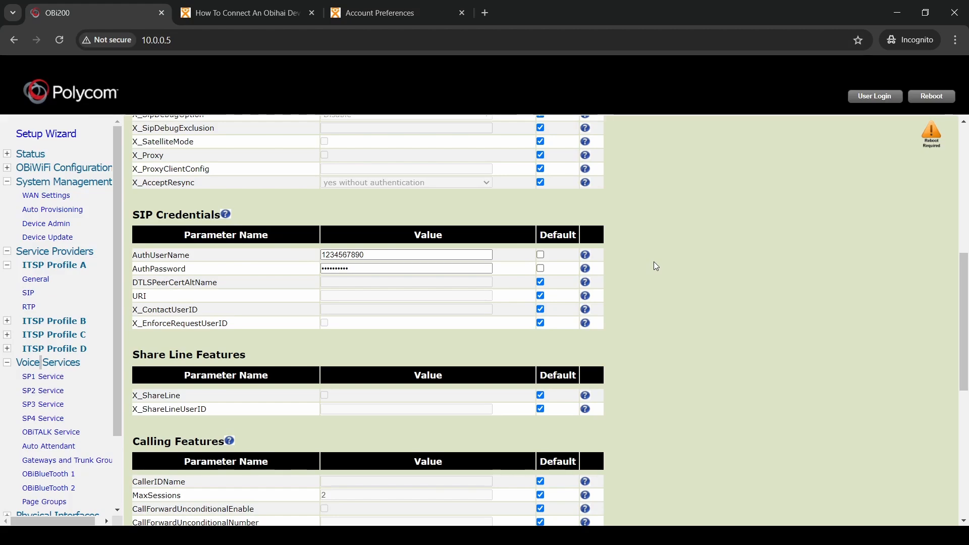
Submit and confirm the SP1 Service changes, and reboot the OBi200 to apply the configuration.
scroll(650, 266, down, 7)
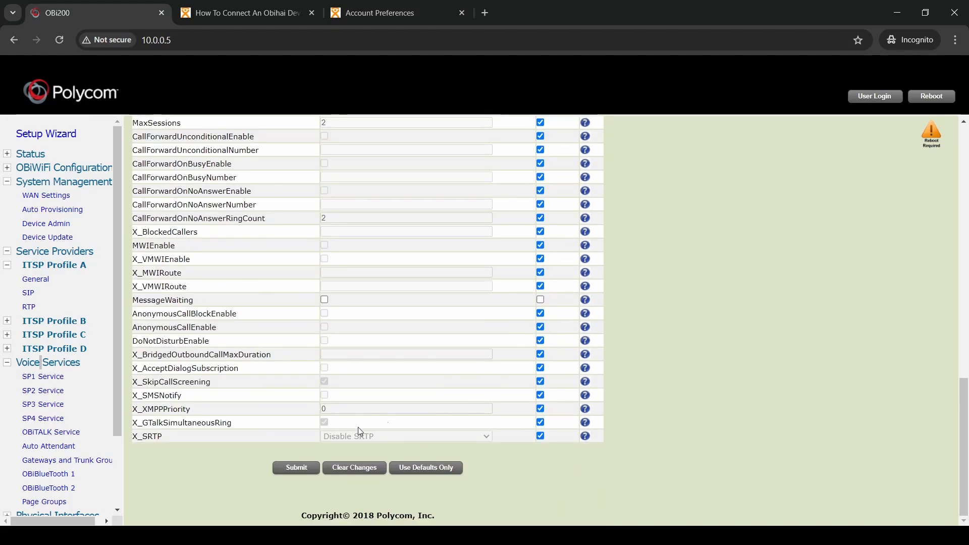
click(291, 468)
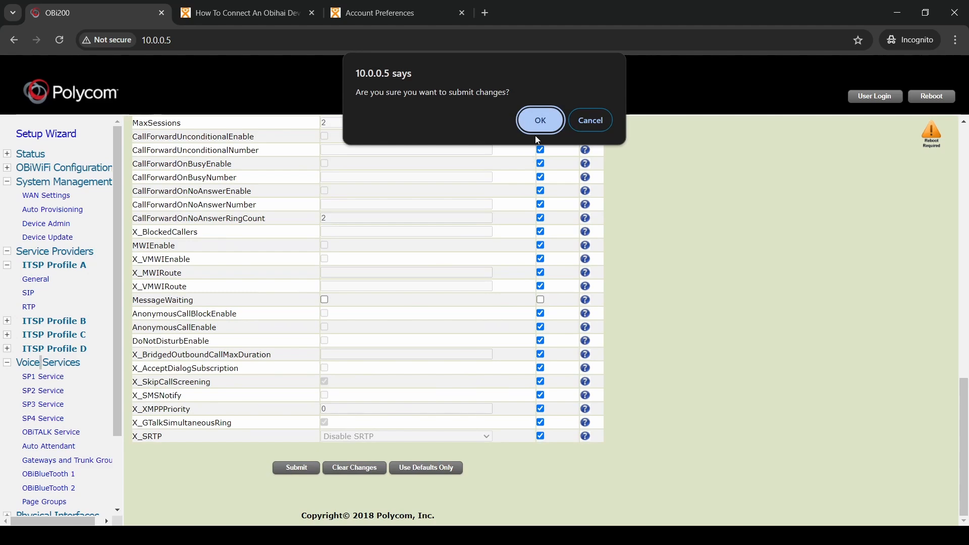
click(539, 126)
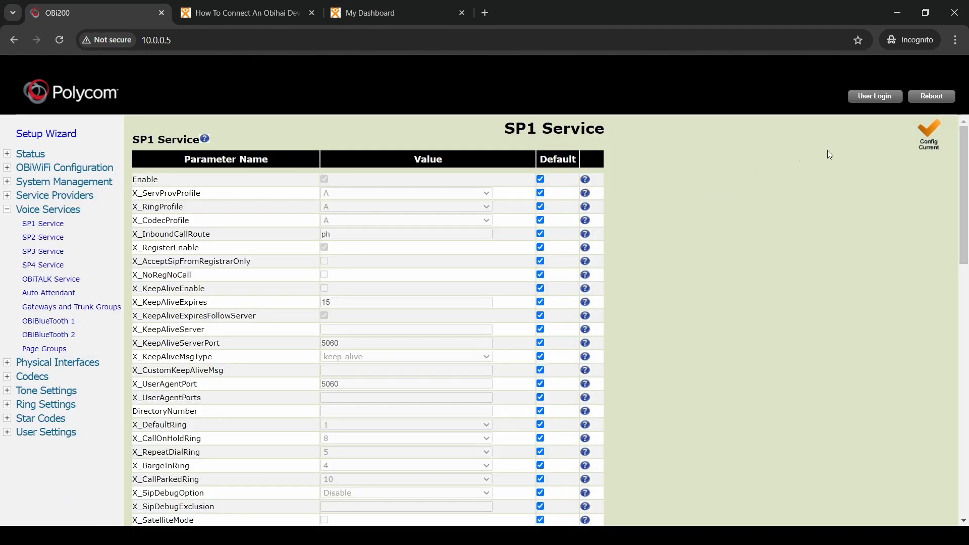
click(931, 99)
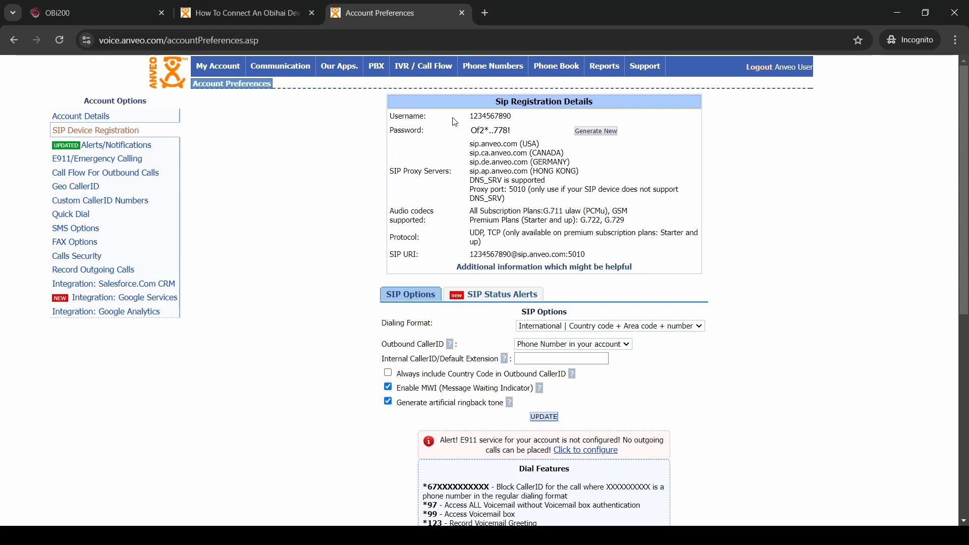
Check the SIP Status section of Anveo's SIP Device Registration page for the device's registration.
scroll(453, 122, down, 3)
scroll(452, 122, down, 5)
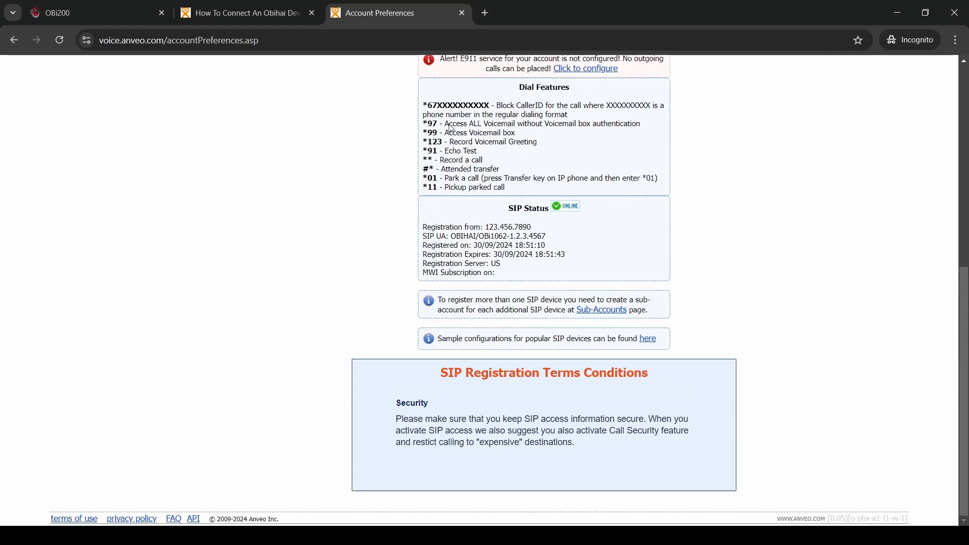
drag(504, 209, 594, 210)
click(603, 212)
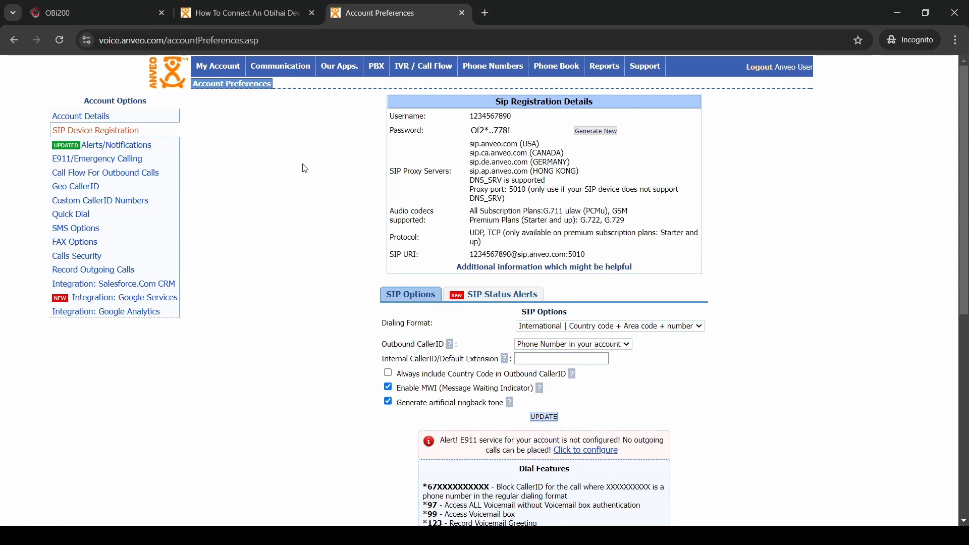
In Anveo's Calls Security preferences, block calls with a rate above 0.01 $/min and save the update.
click(87, 262)
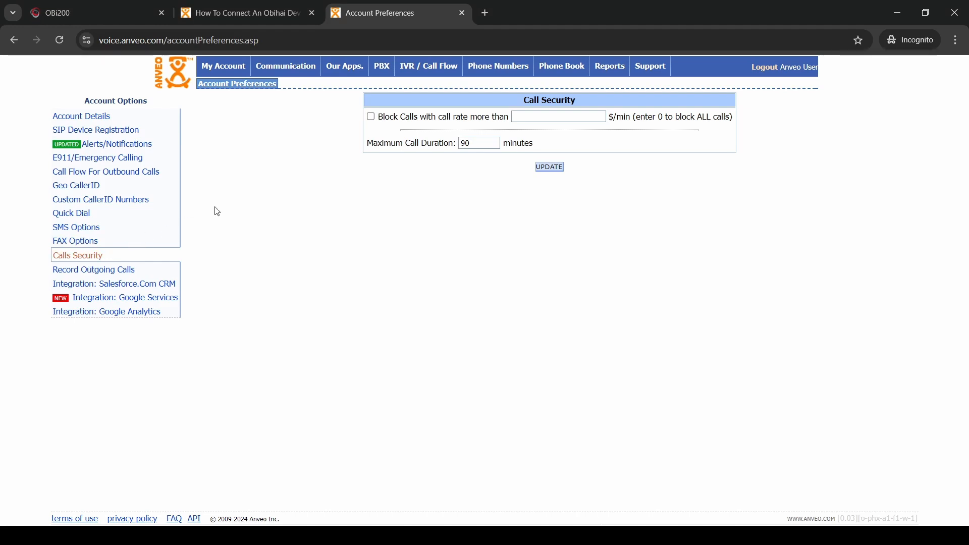
click(371, 117)
click(531, 116)
text(0.01)
click(550, 168)
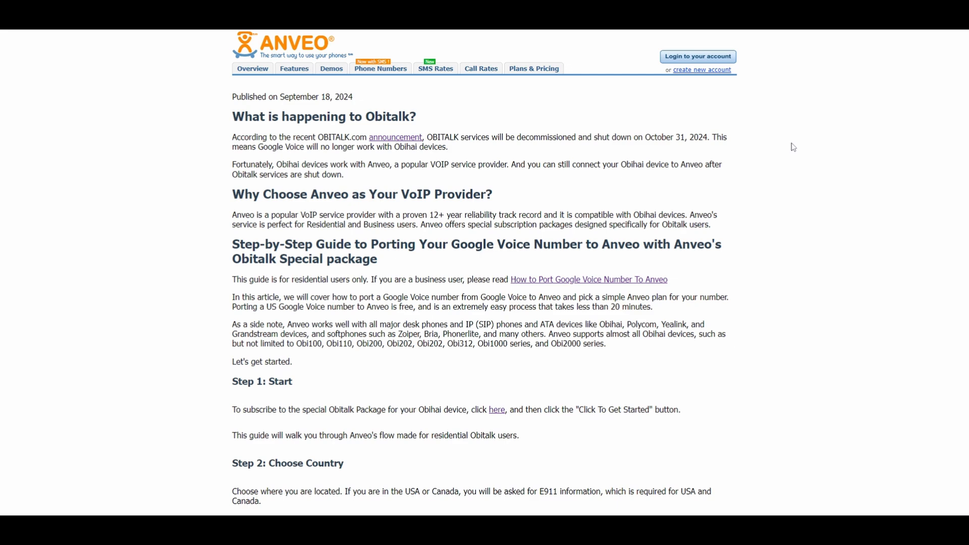
Read through Anveo's step-by-step guide to porting a Google Voice number with the Obitalk Special package.
scroll(796, 146, down, 3)
scroll(794, 147, down, 10)
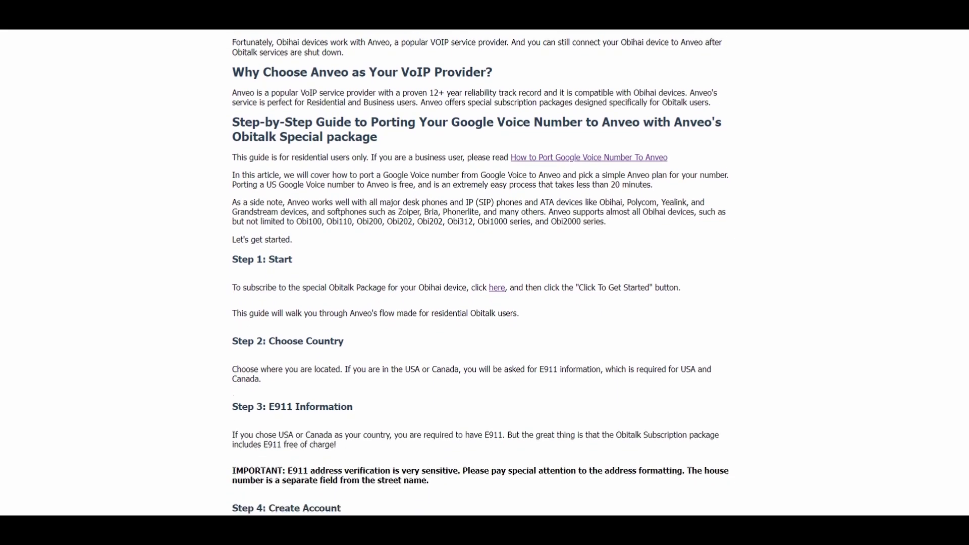
scroll(485, 266, down, 8)
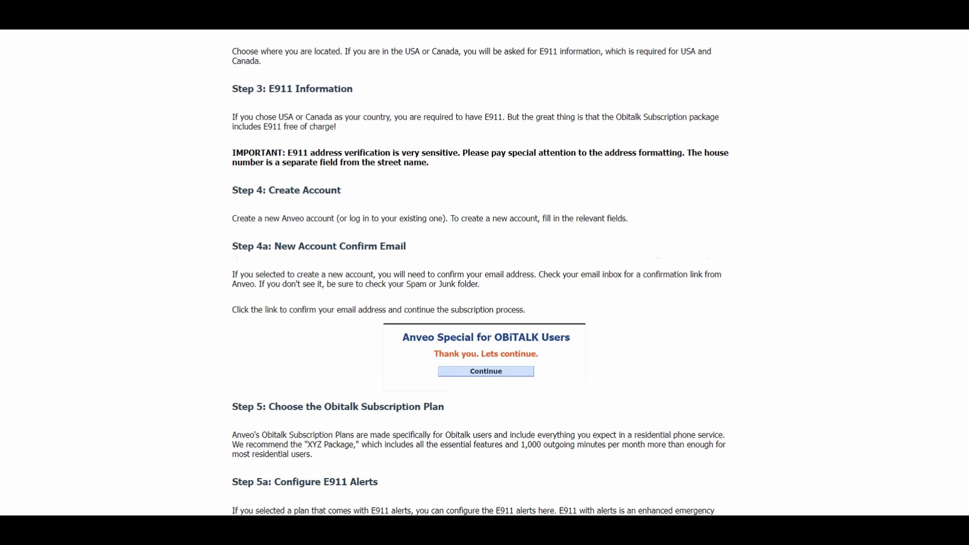
scroll(485, 272, down, 7)
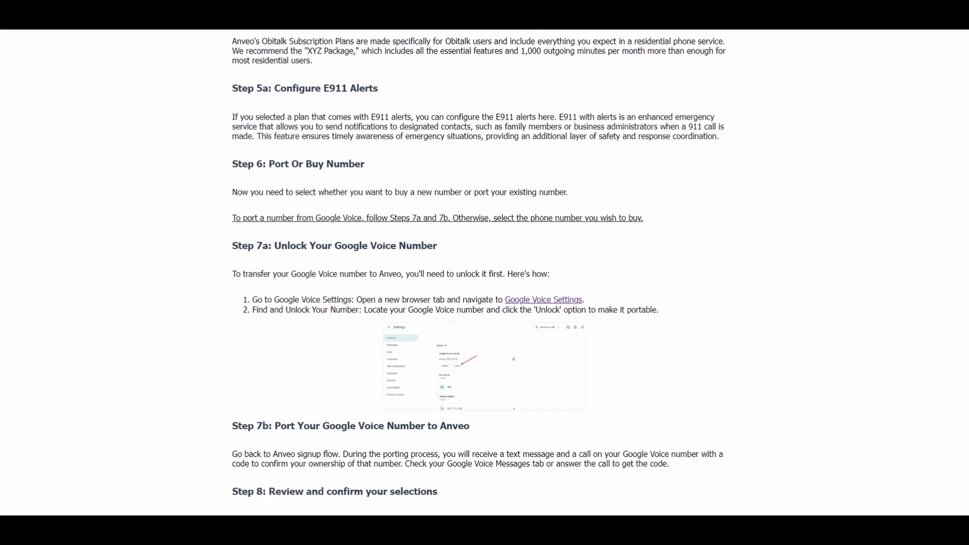
scroll(485, 273, down, 4)
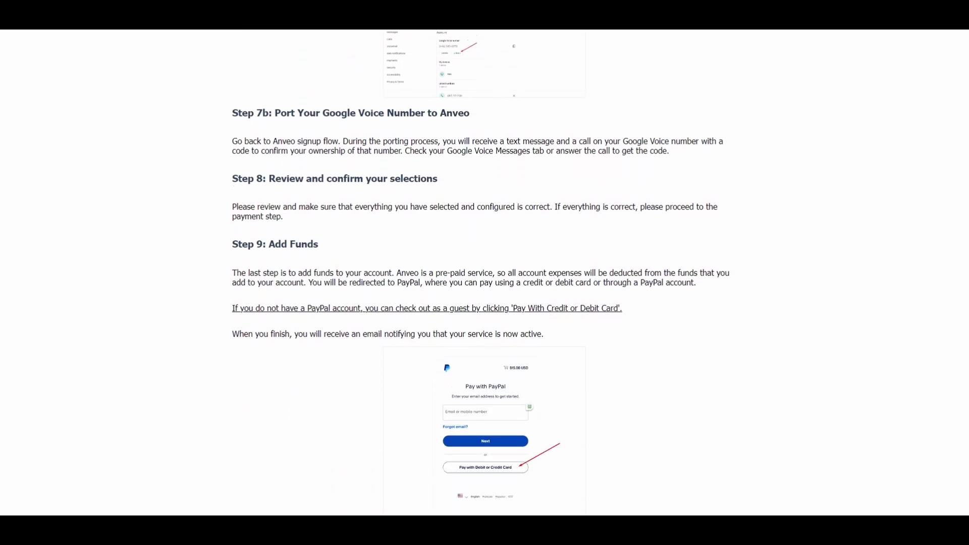